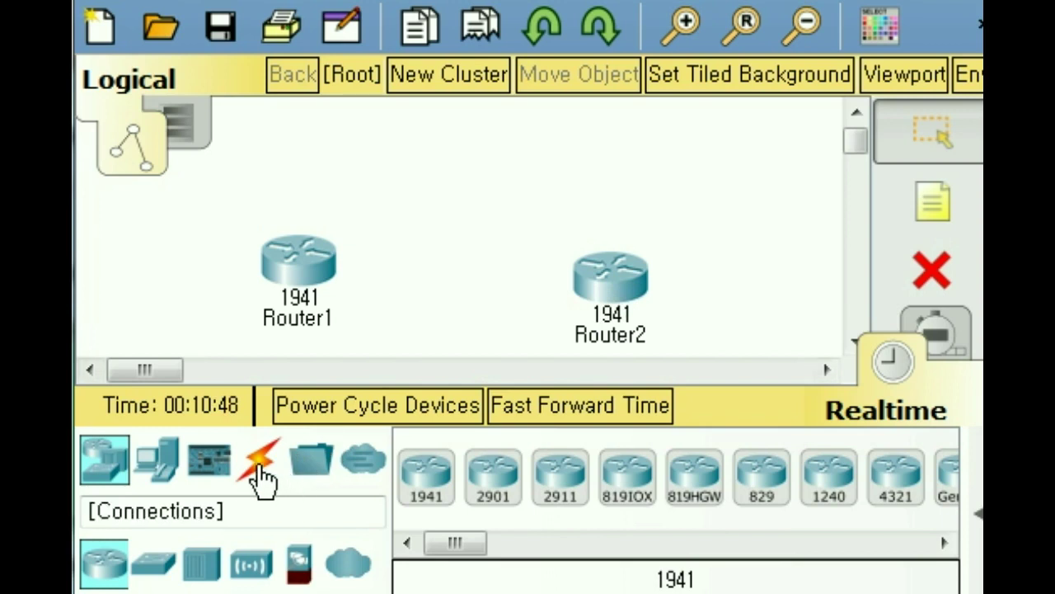
Step: Join Router1 and Router2 GigabitEthernet0/0 ports with a copper cross-over cable, then align Router2 with Router1
left_click(264, 479)
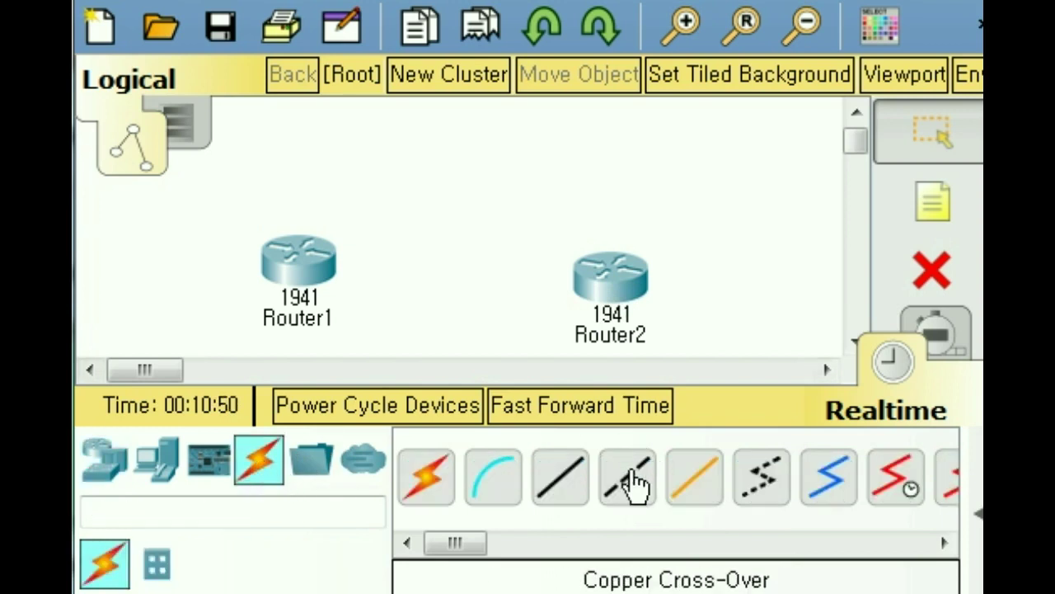
left_click(624, 495)
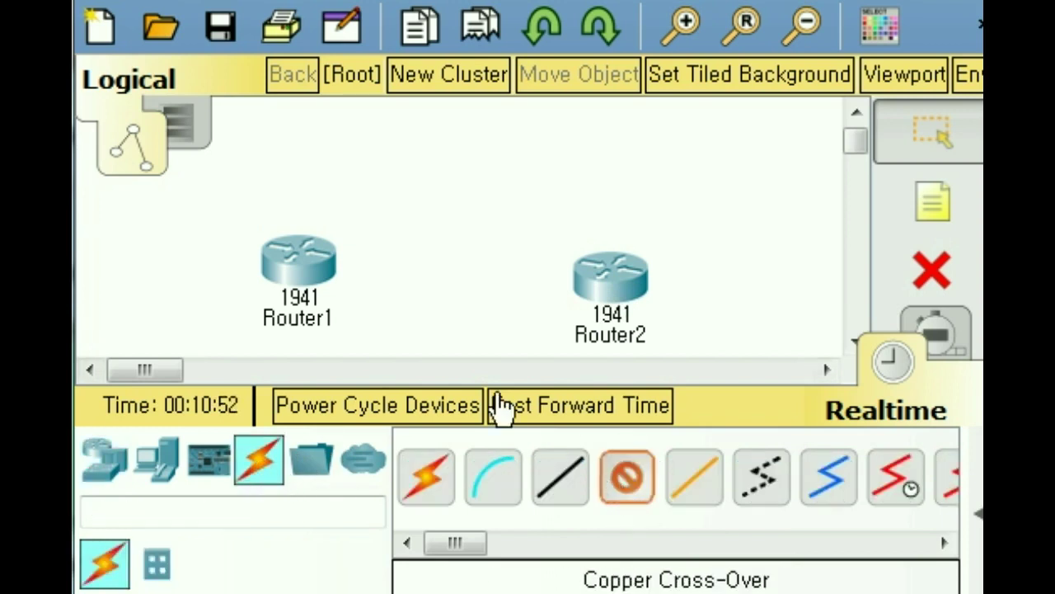
left_click(304, 275)
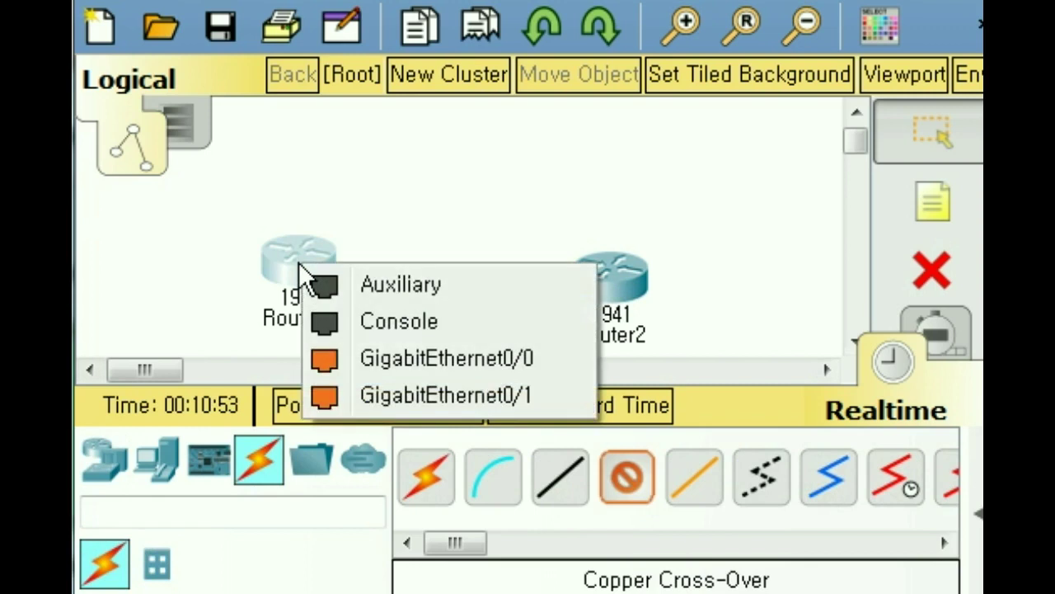
left_click(399, 359)
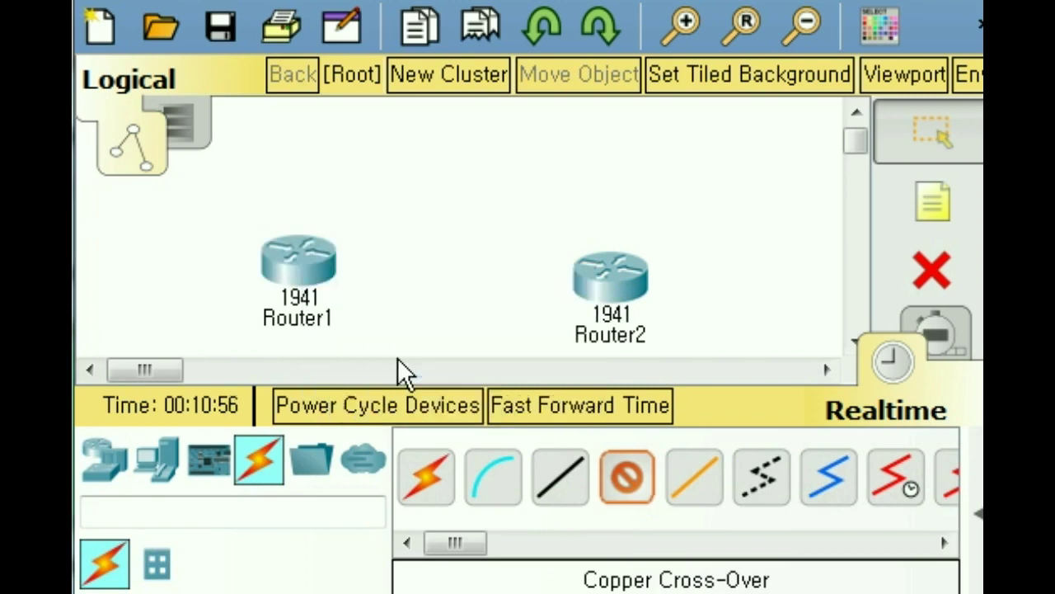
left_click(600, 284)
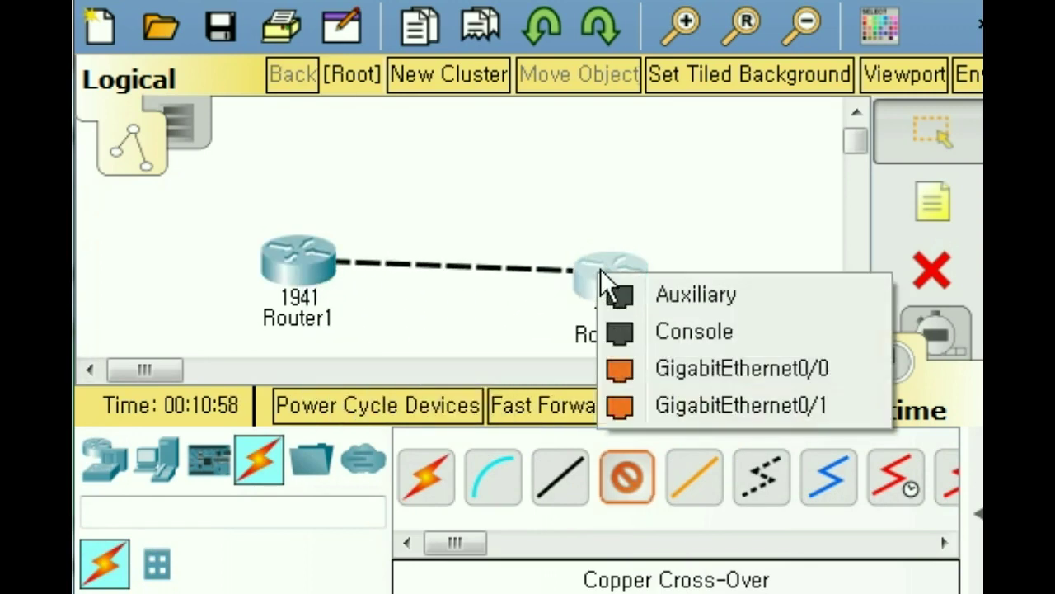
left_click(682, 373)
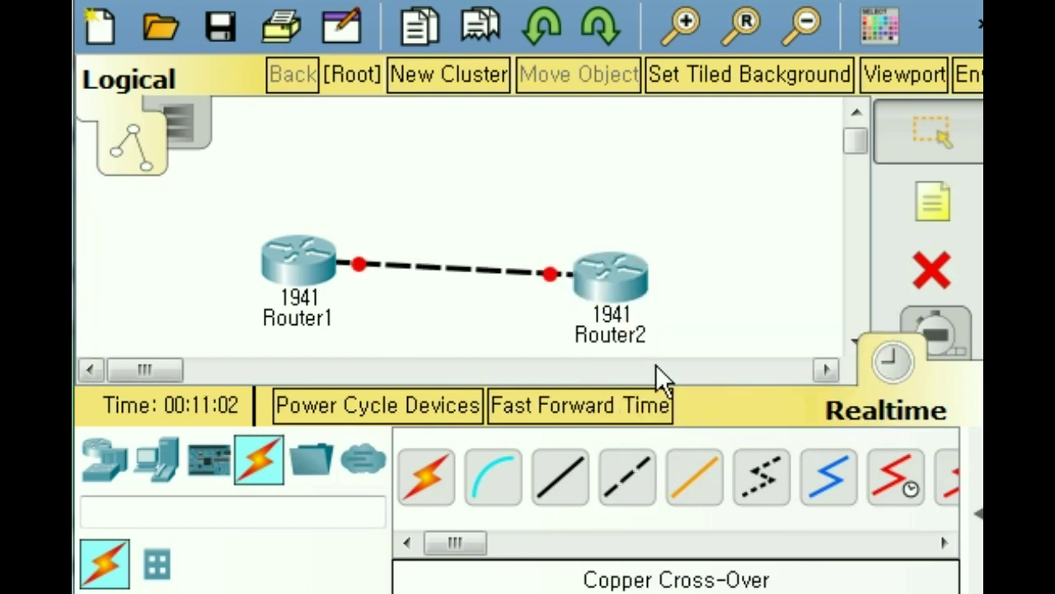
left_click_drag(597, 281, 608, 268)
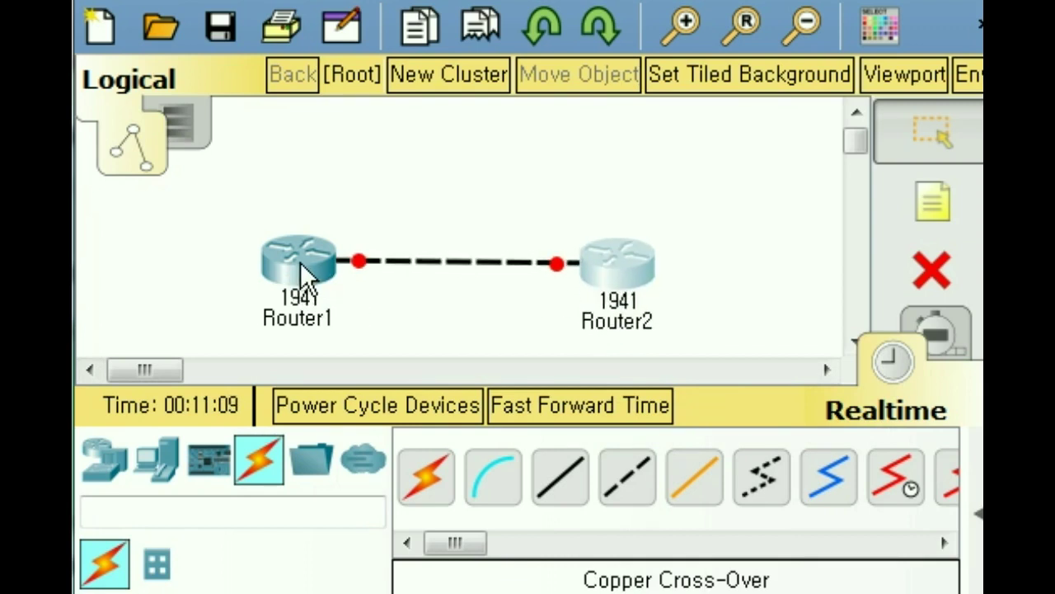
Step: Bring up Router1's command line and decline the initial configuration dialog
left_click(302, 268)
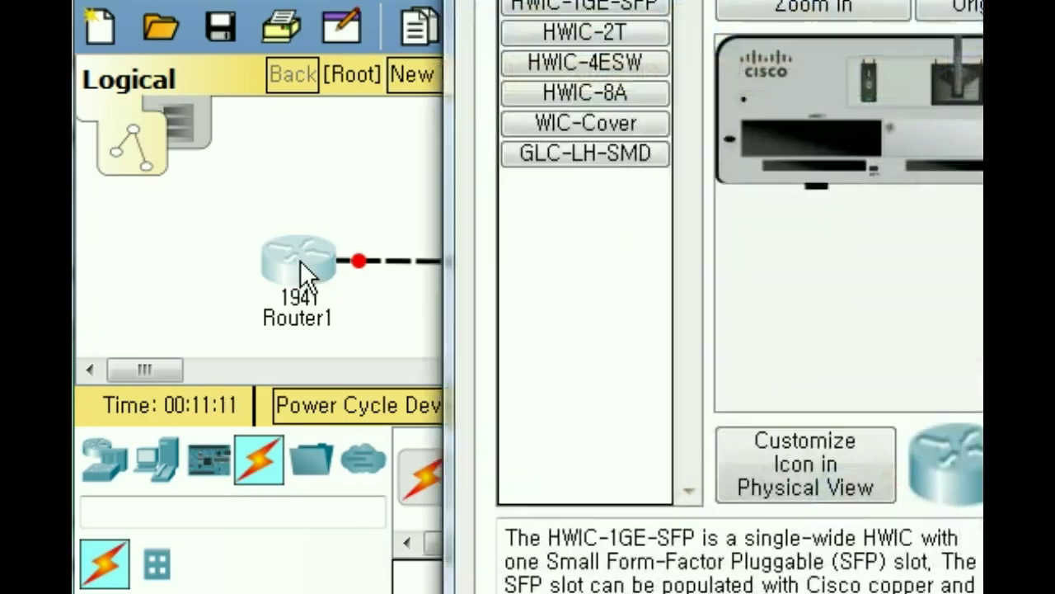
left_click(348, 78)
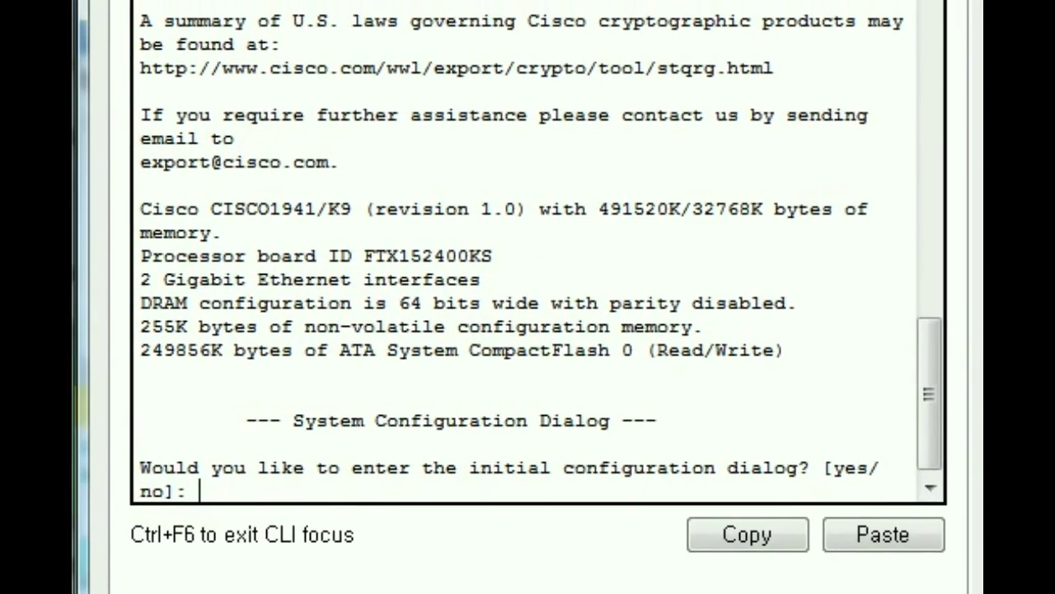
scroll(927, 393, "down", 1)
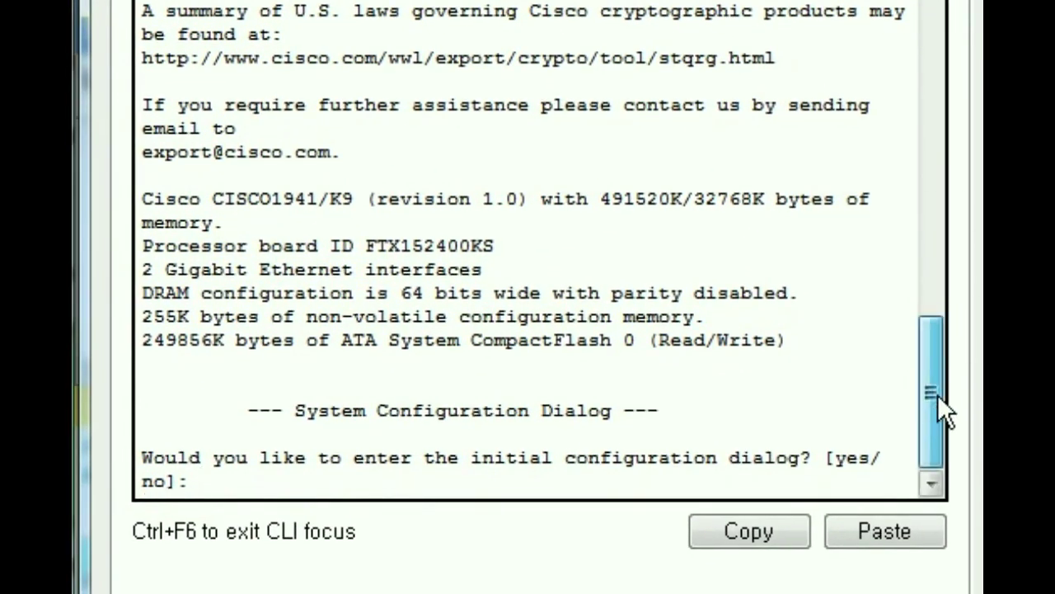
type("no")
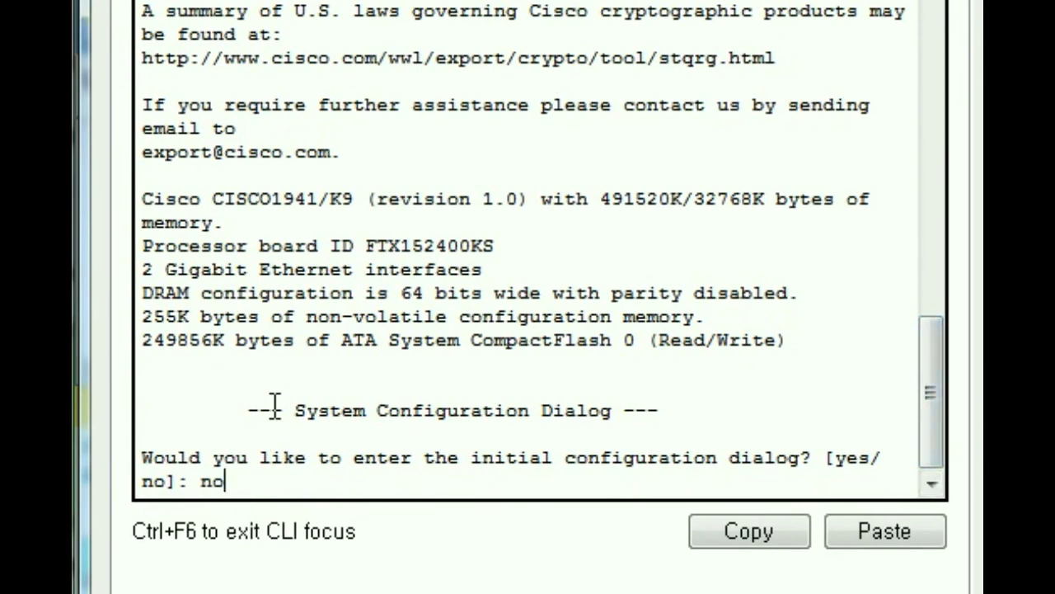
key("Return")
Step: In global configuration, set the hostname to R1 and an enable secret password
key("Return")
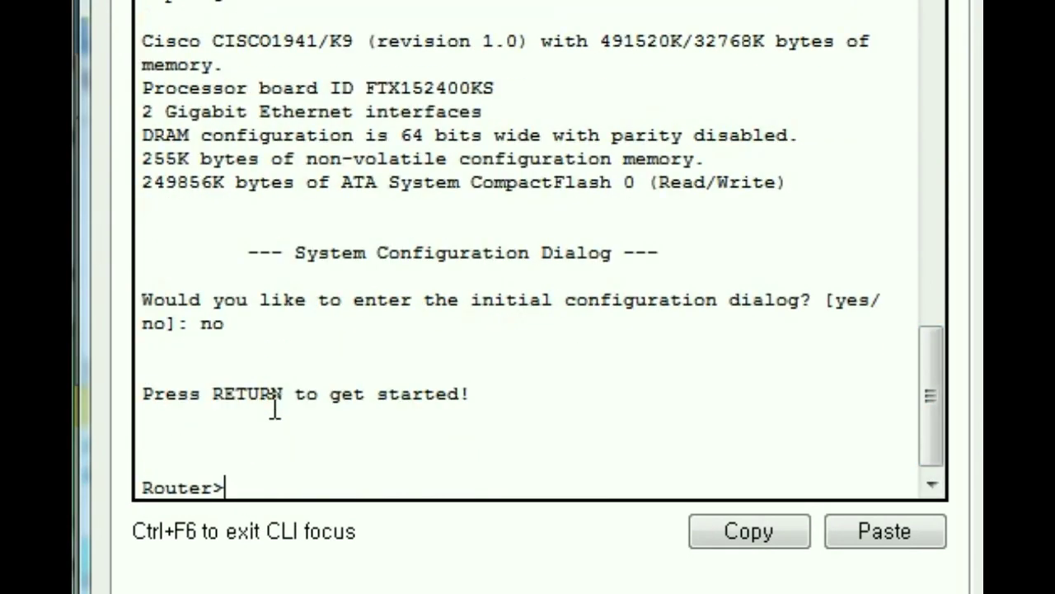
key("Return")
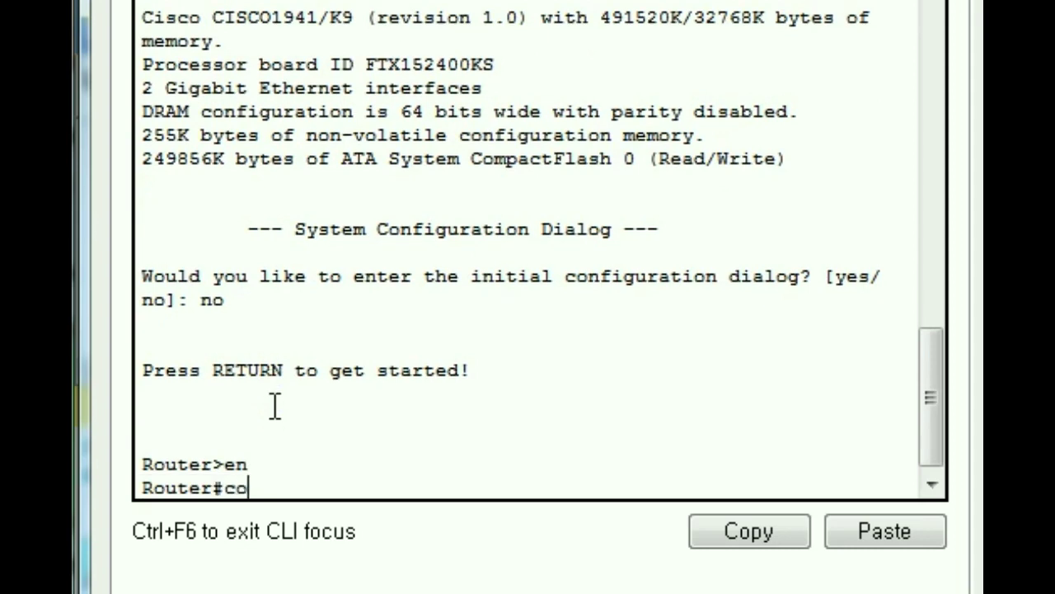
key("Return")
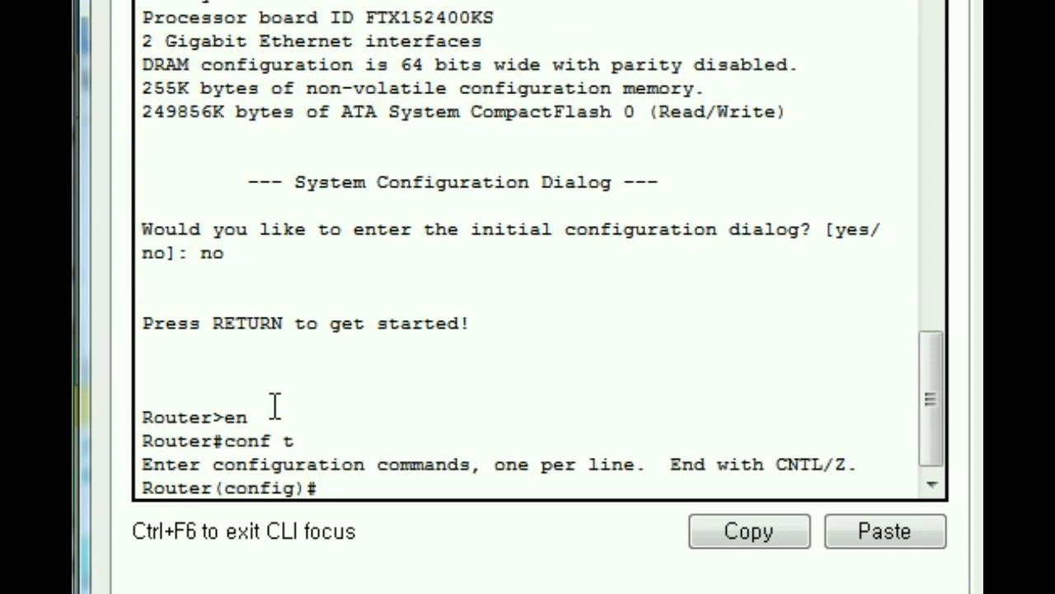
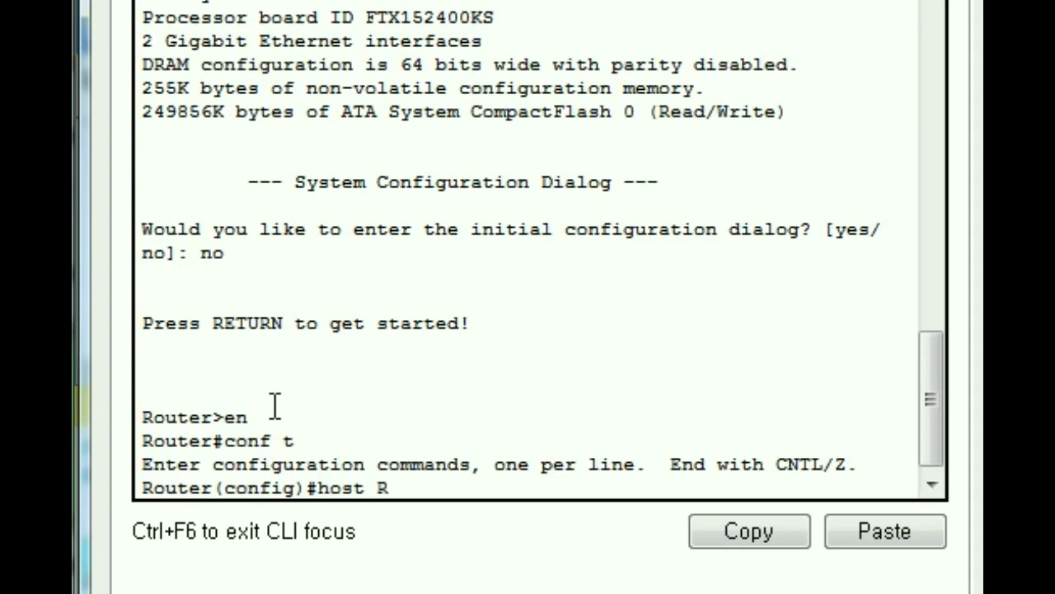
key("Return")
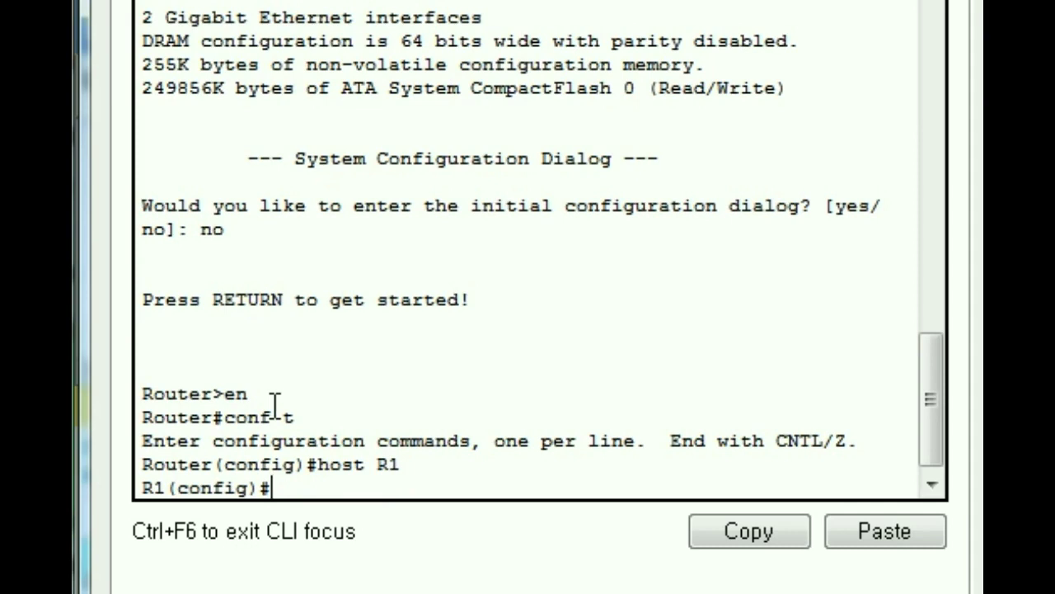
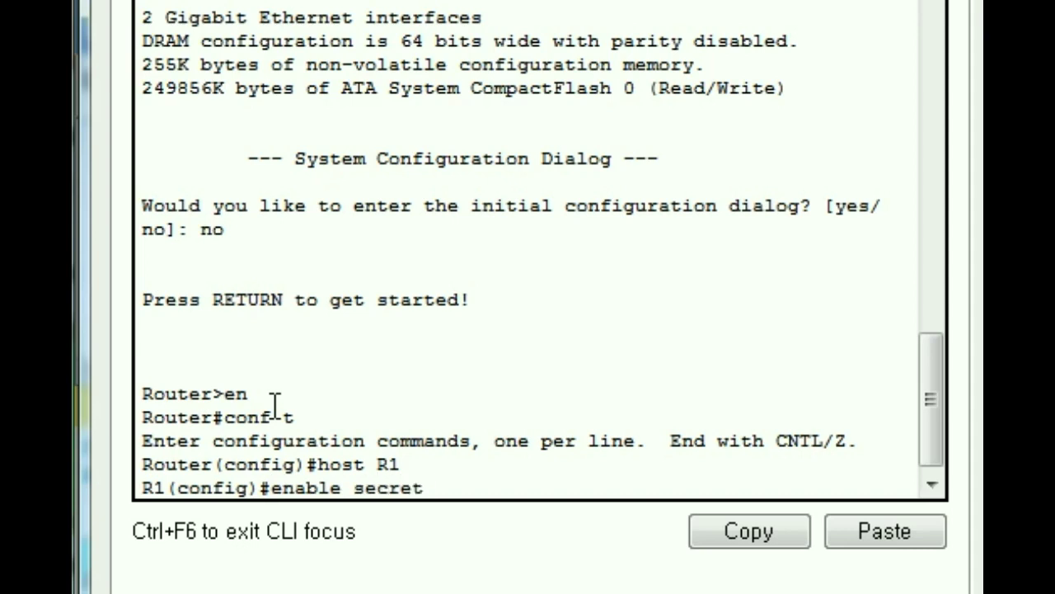
key("Return")
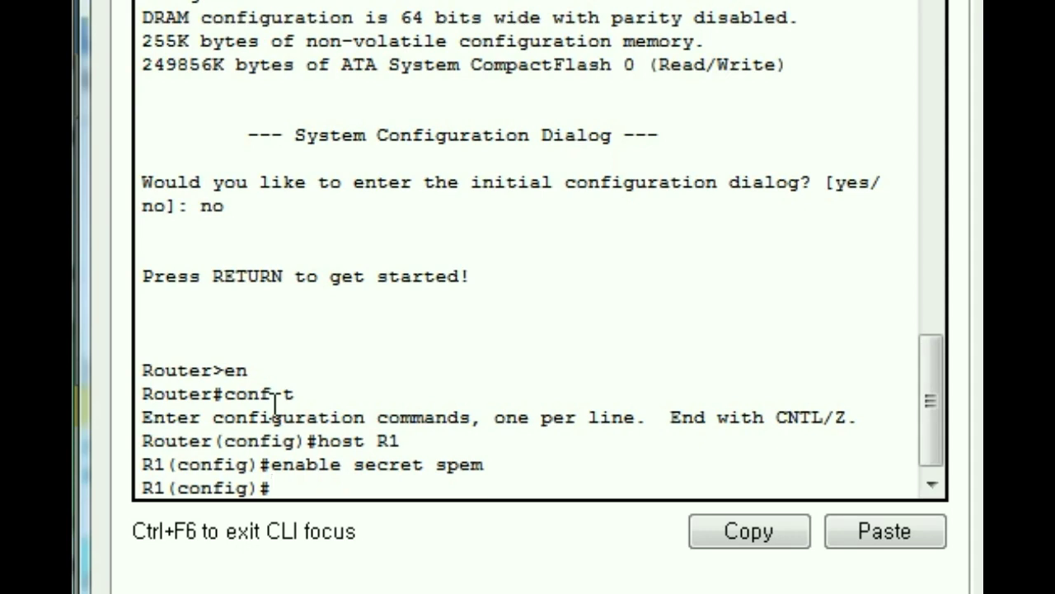
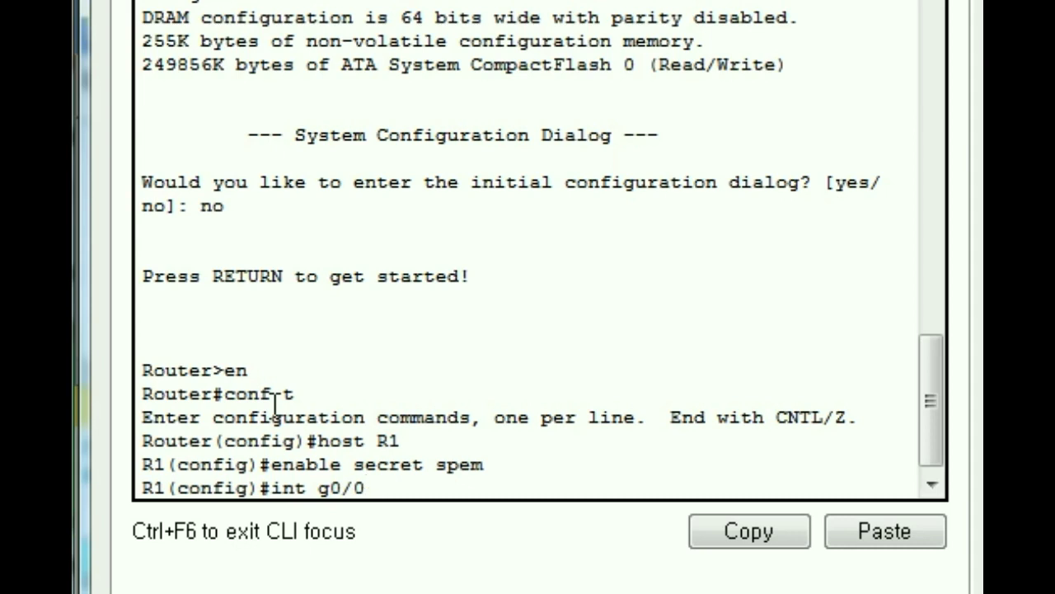
Step: Assign R1's g0/0 the address 10.0.0.1 255.0.0.0 and exit interface mode
key("Return")
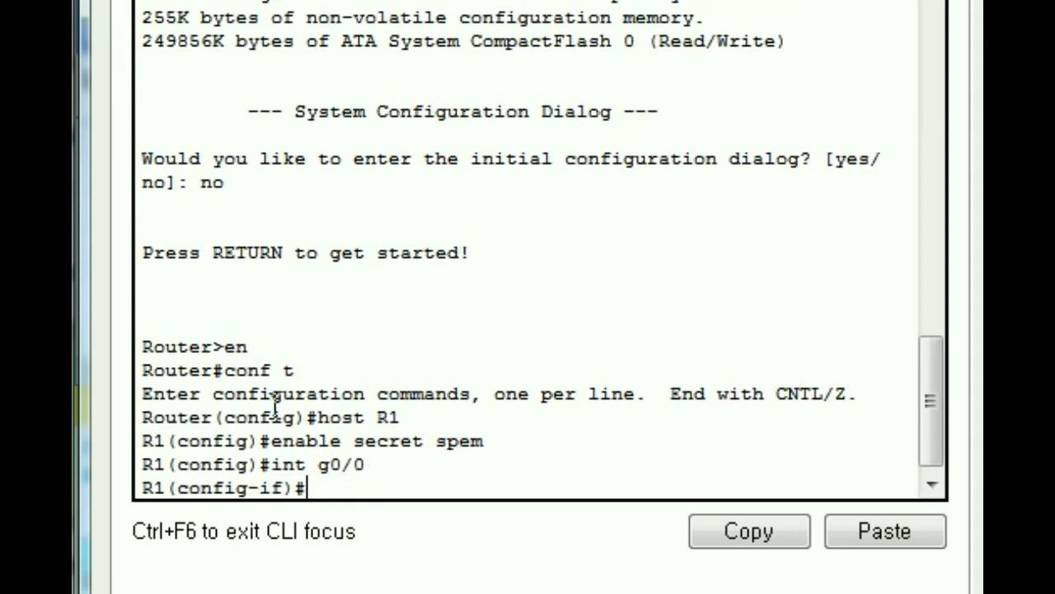
type("ip add")
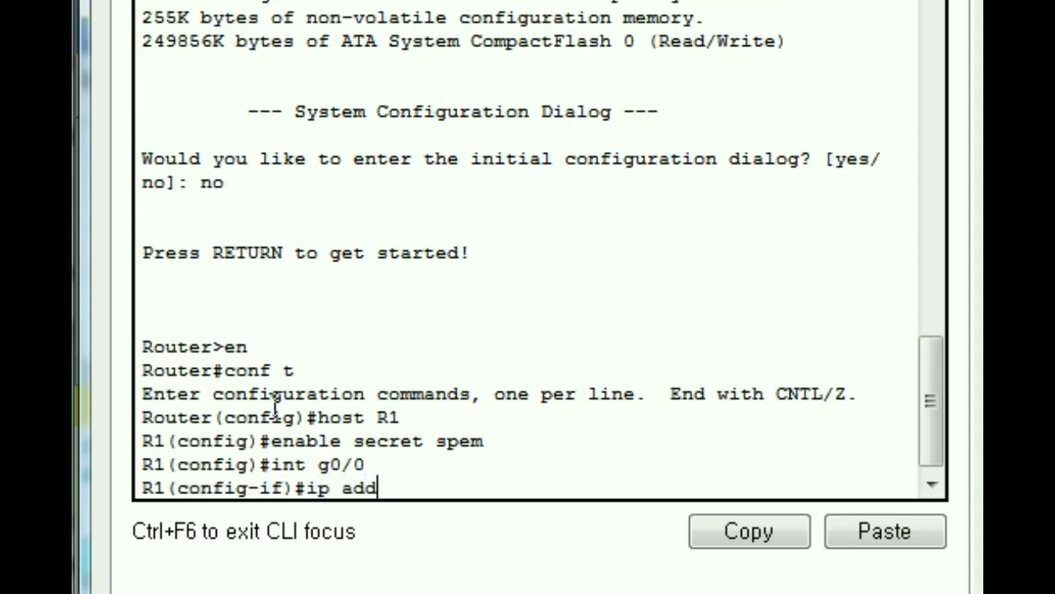
type("ress 1")
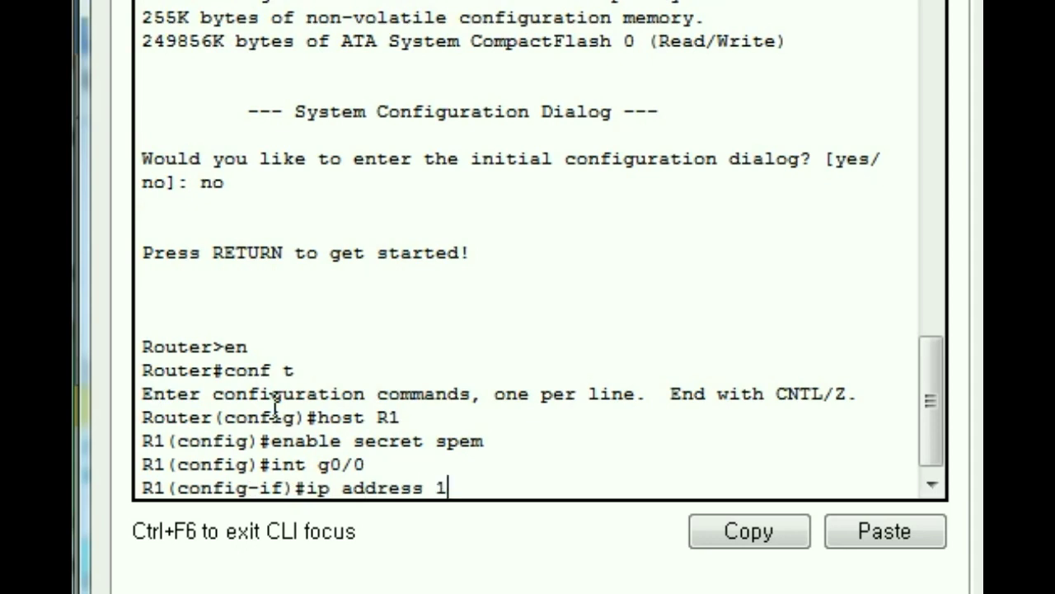
type("0.0.0.1")
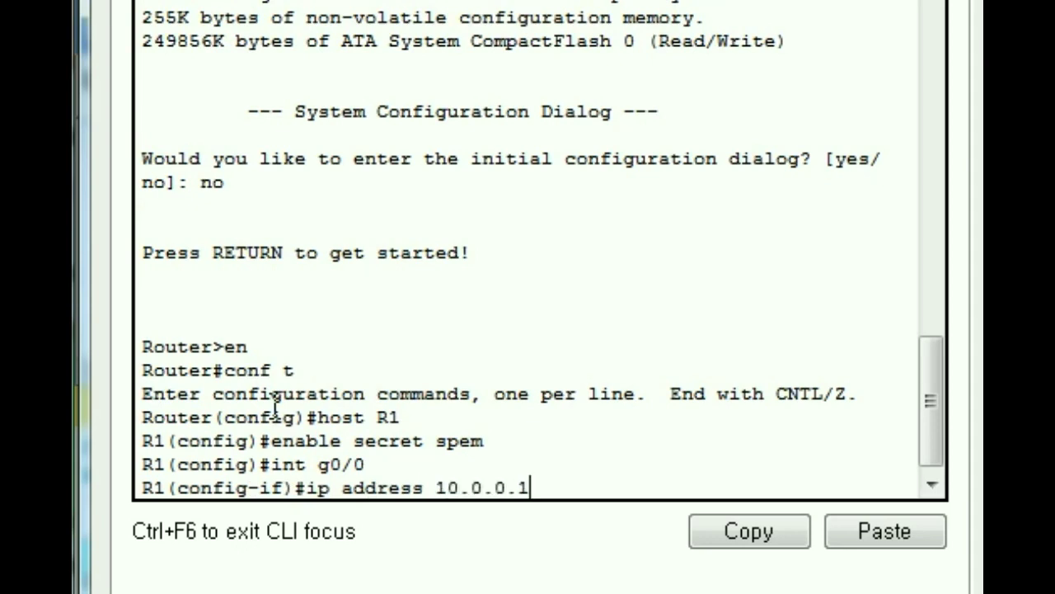
type(" 255.0.0.0")
key("Return")
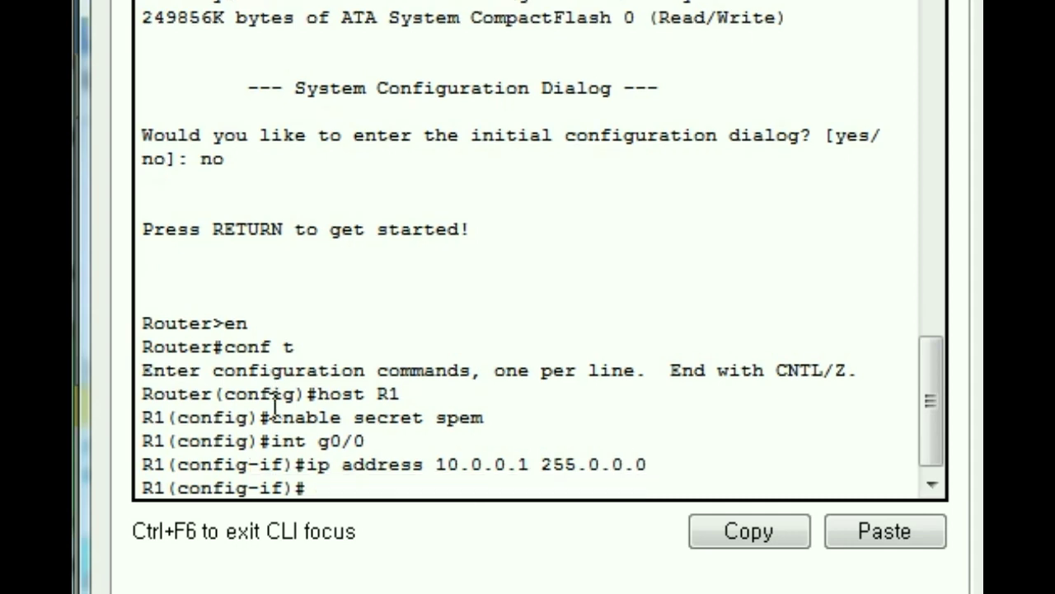
type("exit")
key("Return")
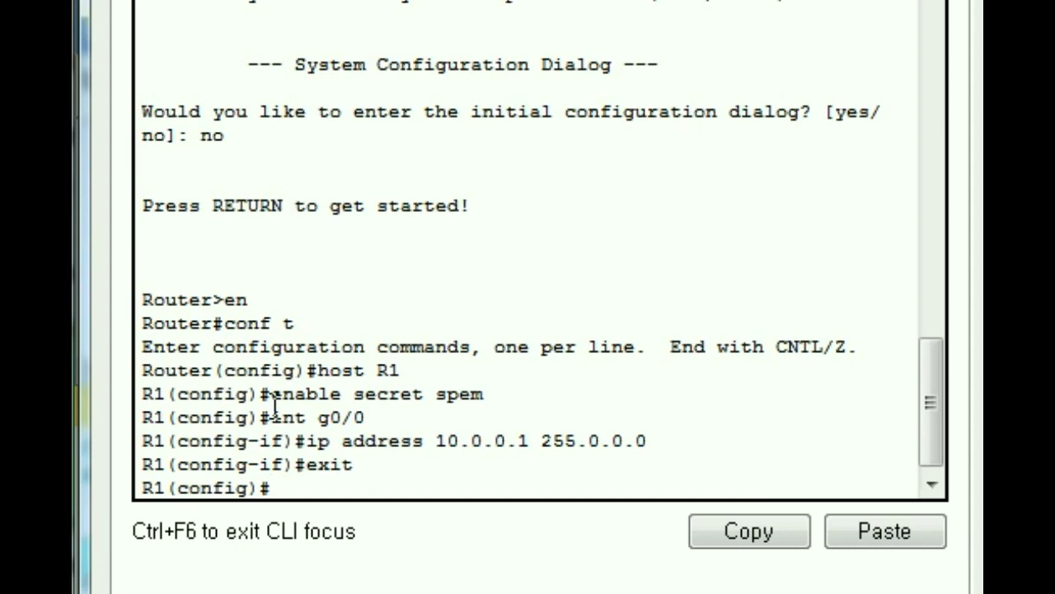
Step: On R1's VTY lines 0–4, enable login and set a line password
type("line vty 0 4")
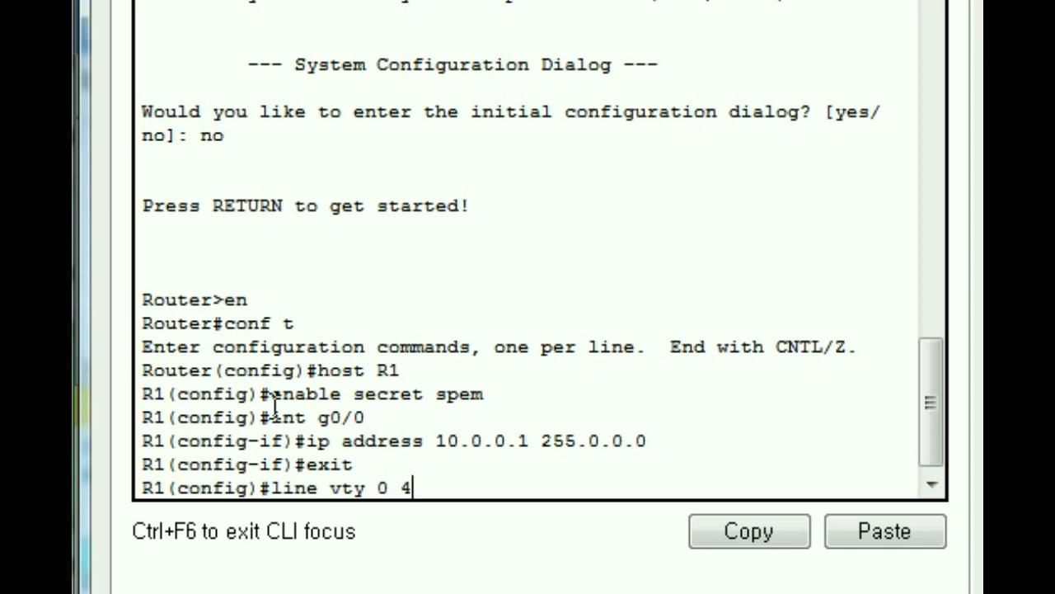
key("Return")
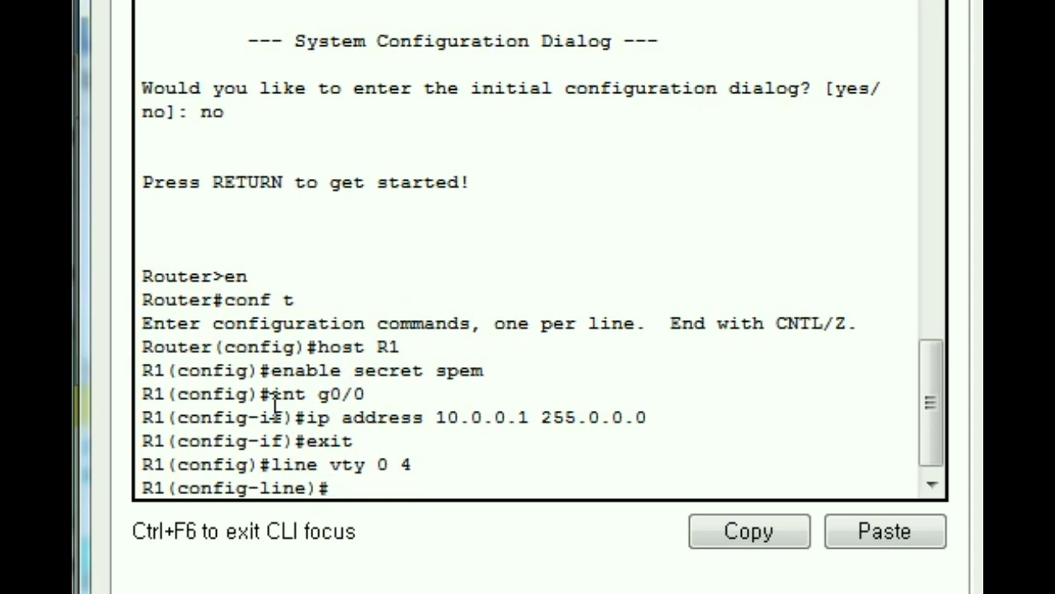
left_click_drag(272, 465, 416, 466)
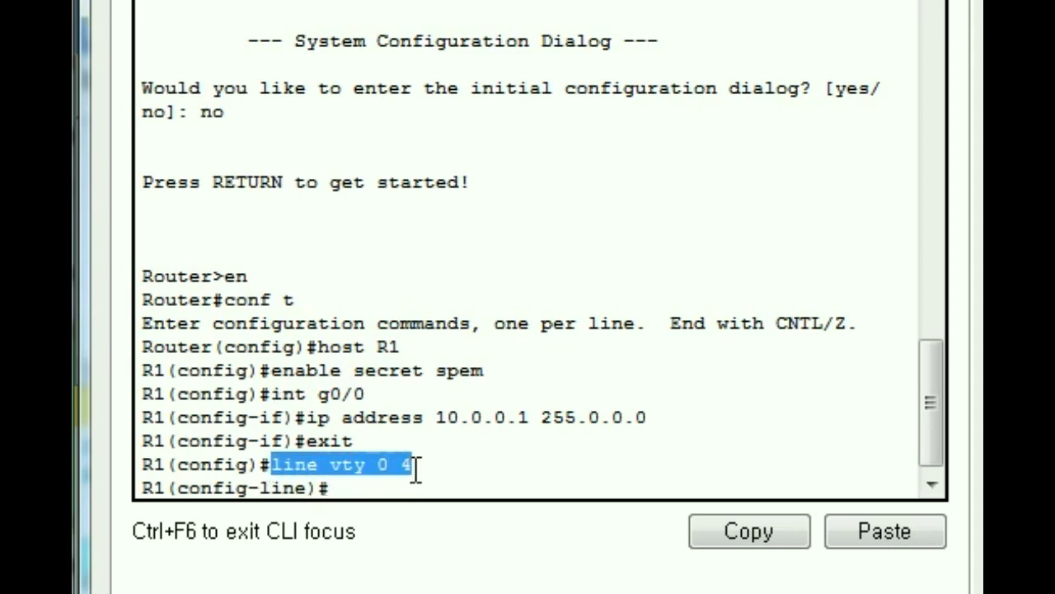
left_click(384, 488)
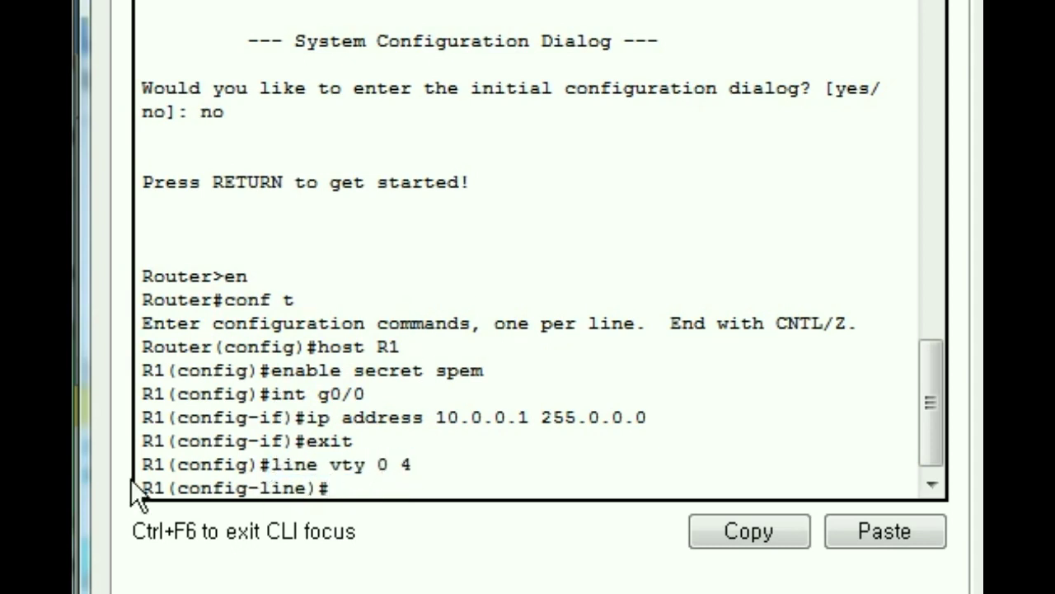
type("login")
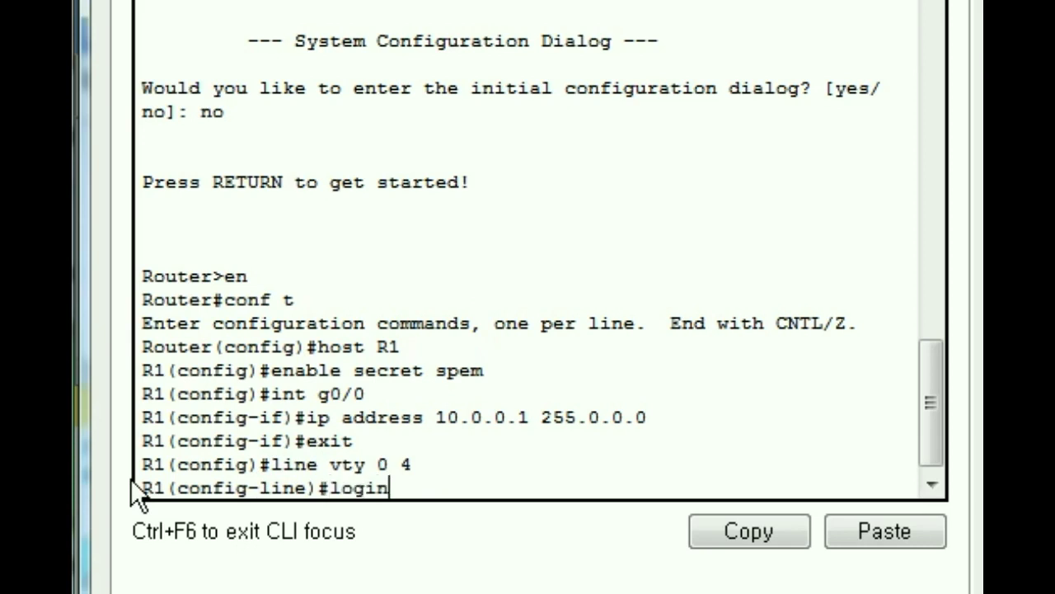
key("Return")
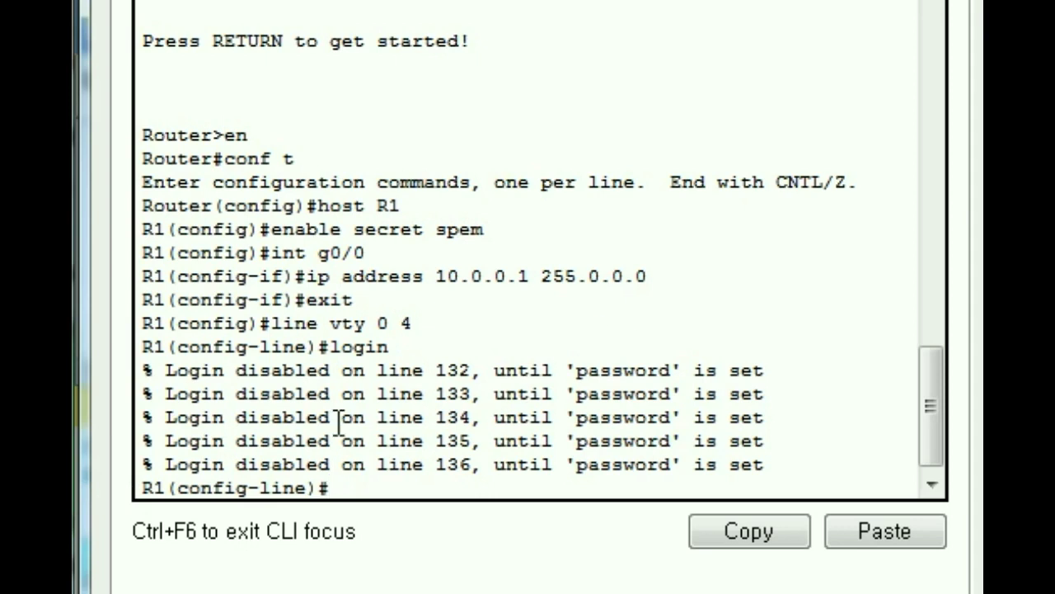
left_click_drag(237, 371, 765, 371)
left_click(353, 487)
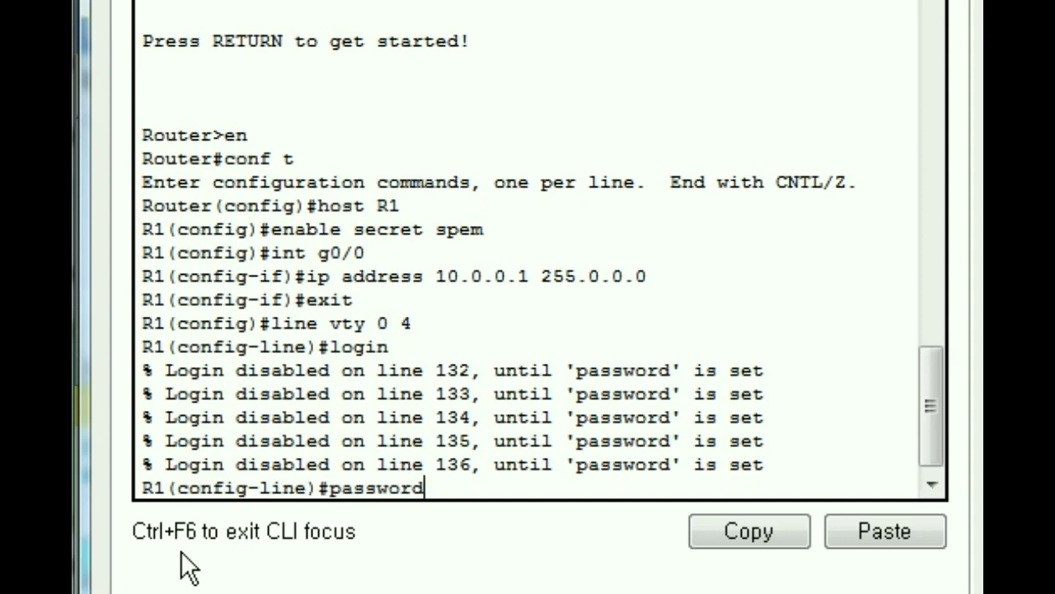
key("Return")
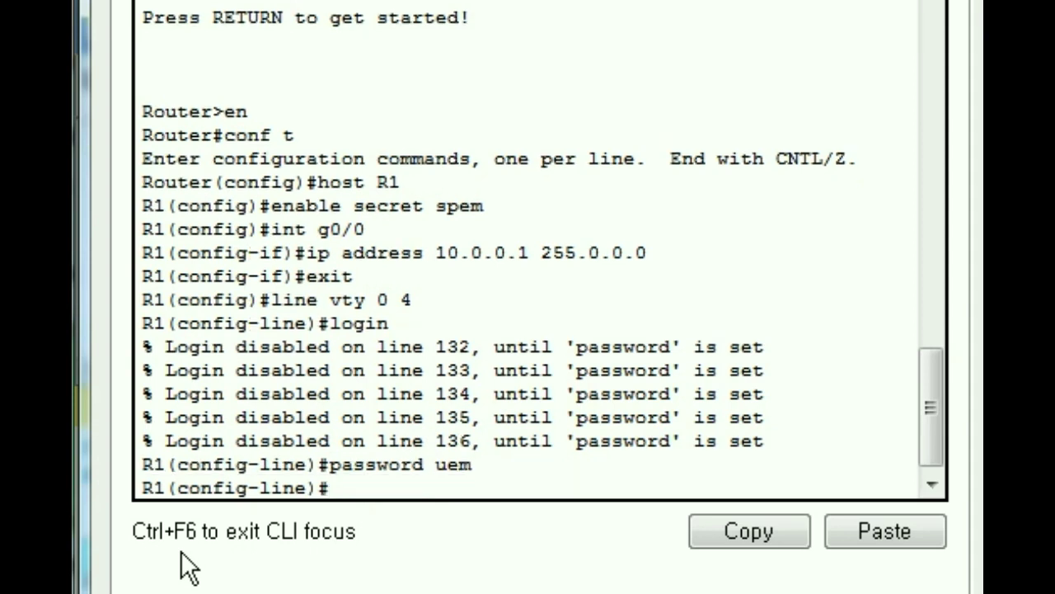
Step: Exit configuration twice and disable R1 back to user mode
type("exit")
key("Return")
type("exit")
key("Return")
type("disable")
key("Return")
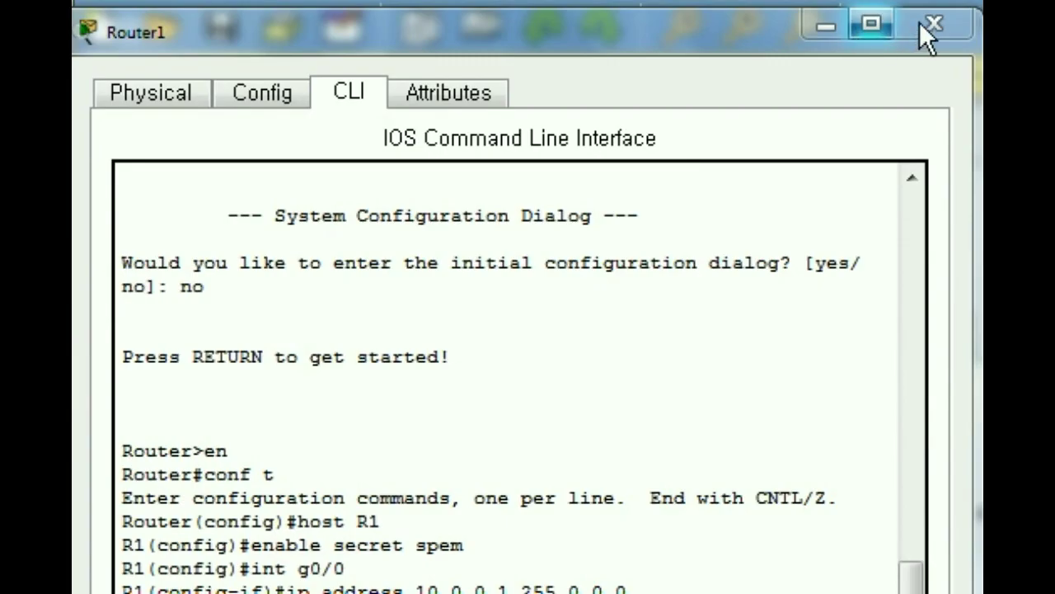
Step: Paste the prepared R2 configuration into Router2's CLI: hostname, enable secret, 10.0.0.2 on g0/0, VTY password
left_click(922, 25)
left_click(619, 273)
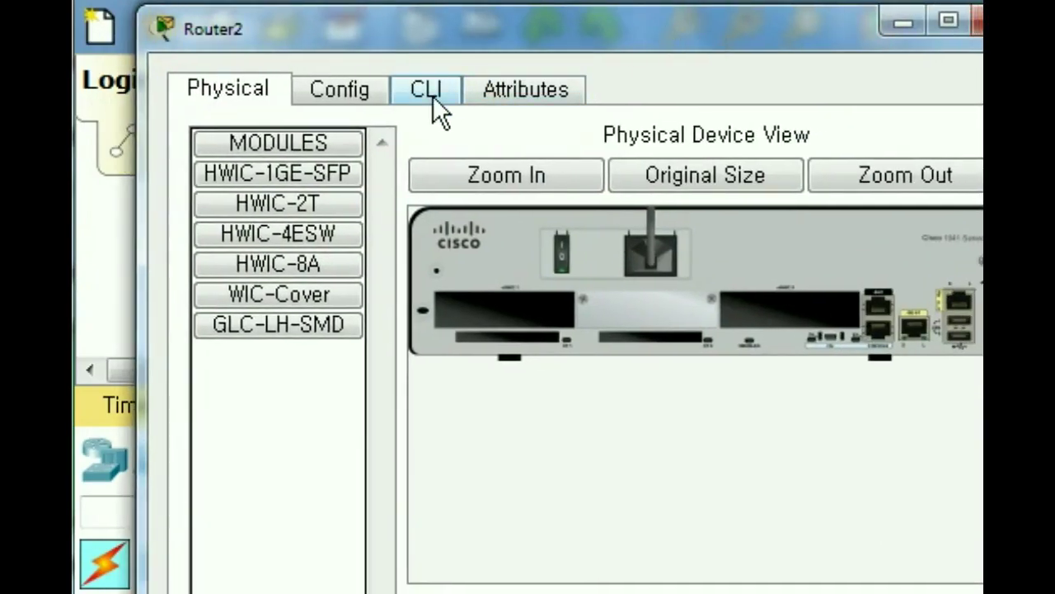
left_click(431, 109)
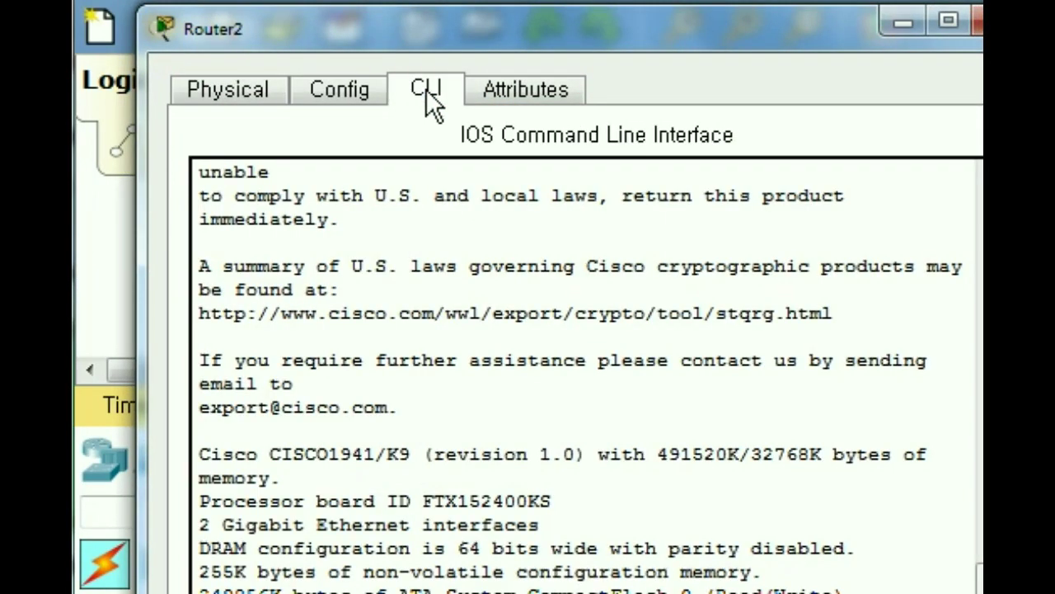
key("Return")
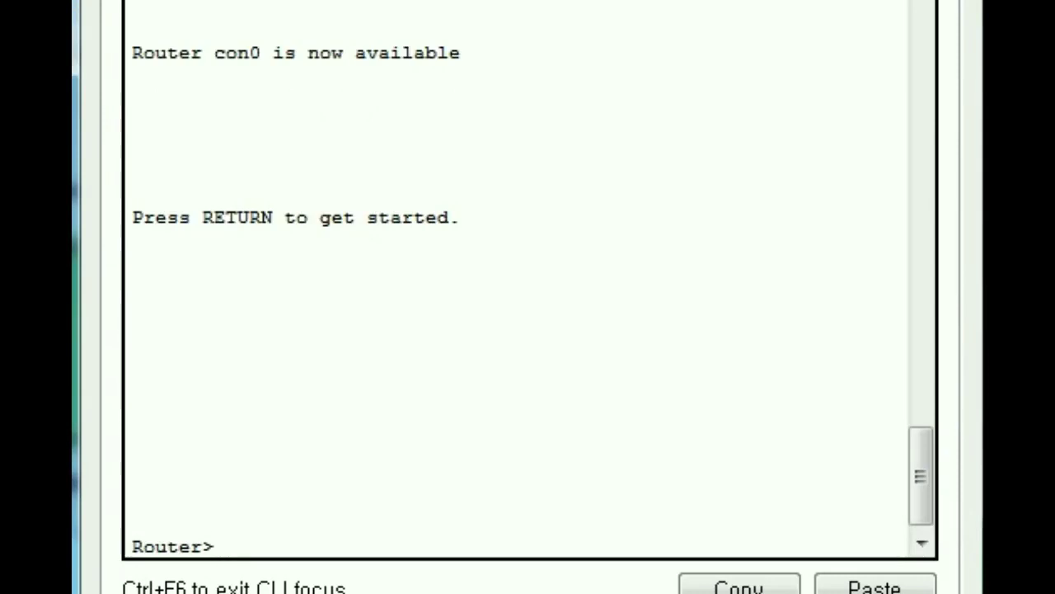
key("ctrl+v")
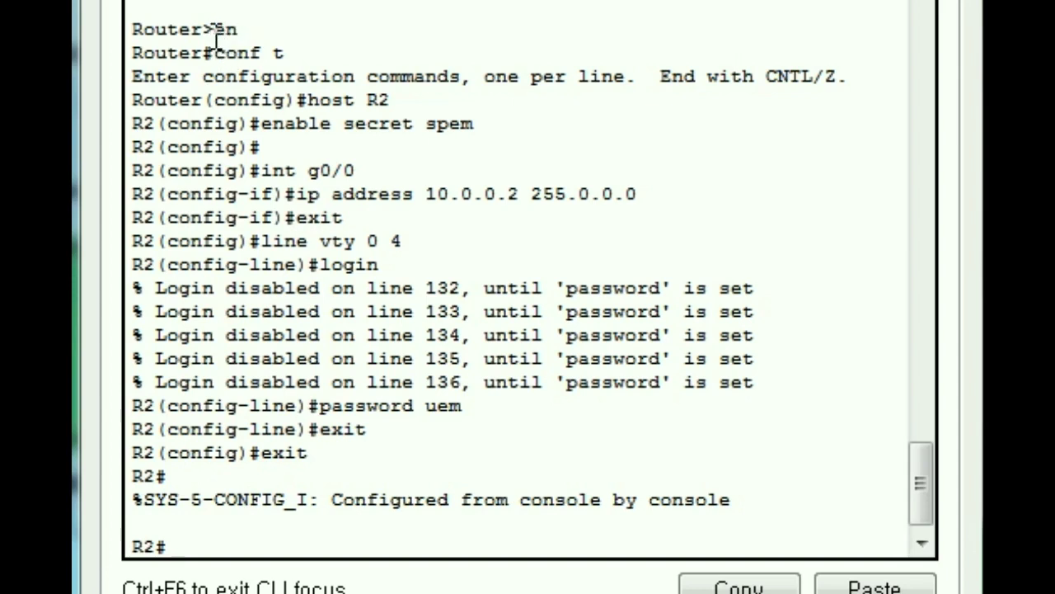
Step: Highlight R2's enable, hostname R2, enable secret, int g0/0 and ip address commands for review
left_click_drag(206, 30, 285, 53)
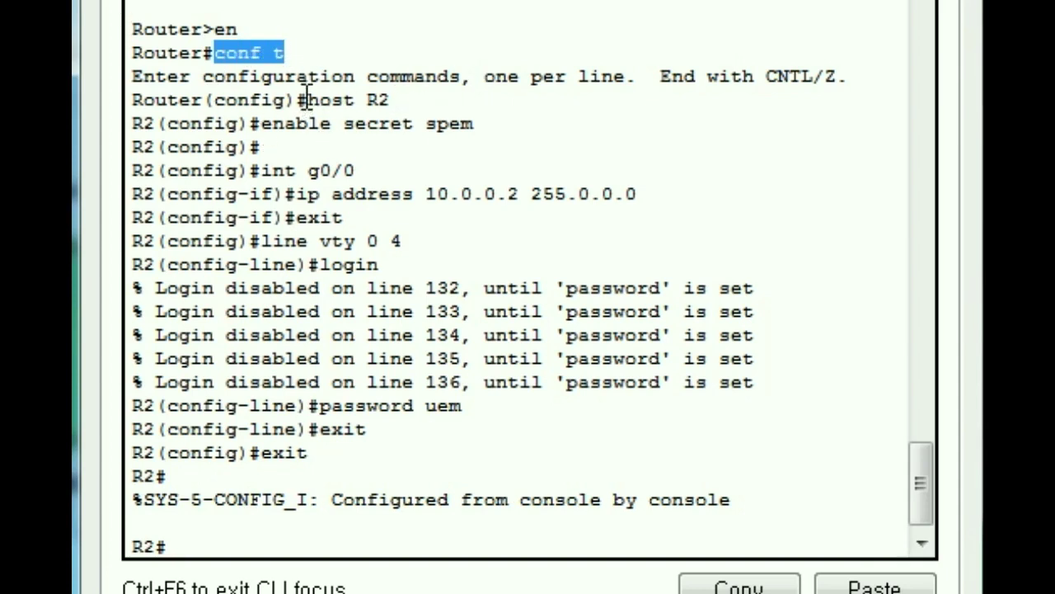
left_click_drag(304, 99, 405, 99)
left_click(137, 123)
left_click_drag(261, 123, 452, 145)
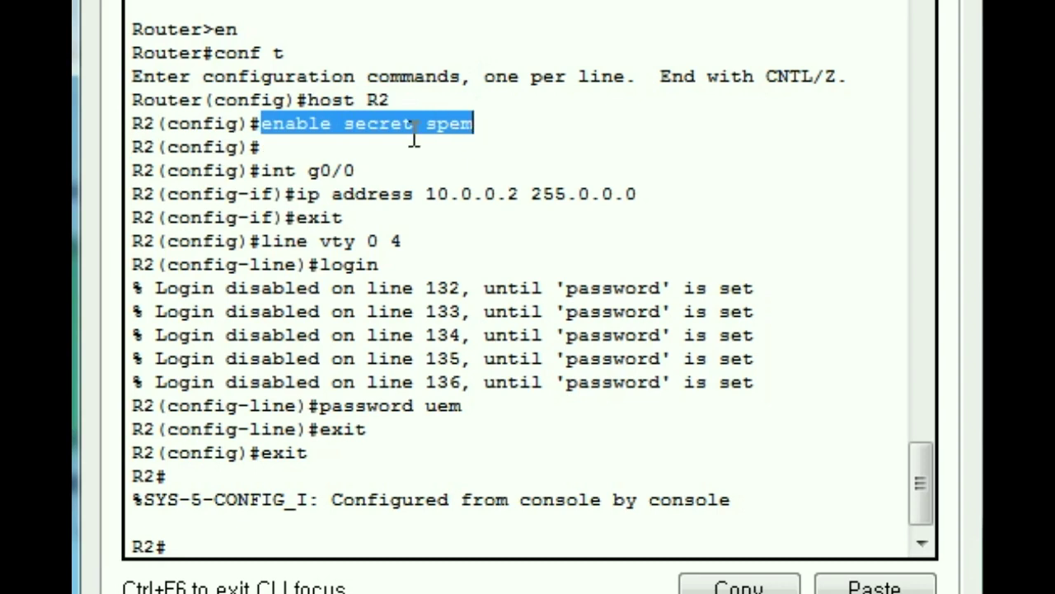
left_click(424, 124)
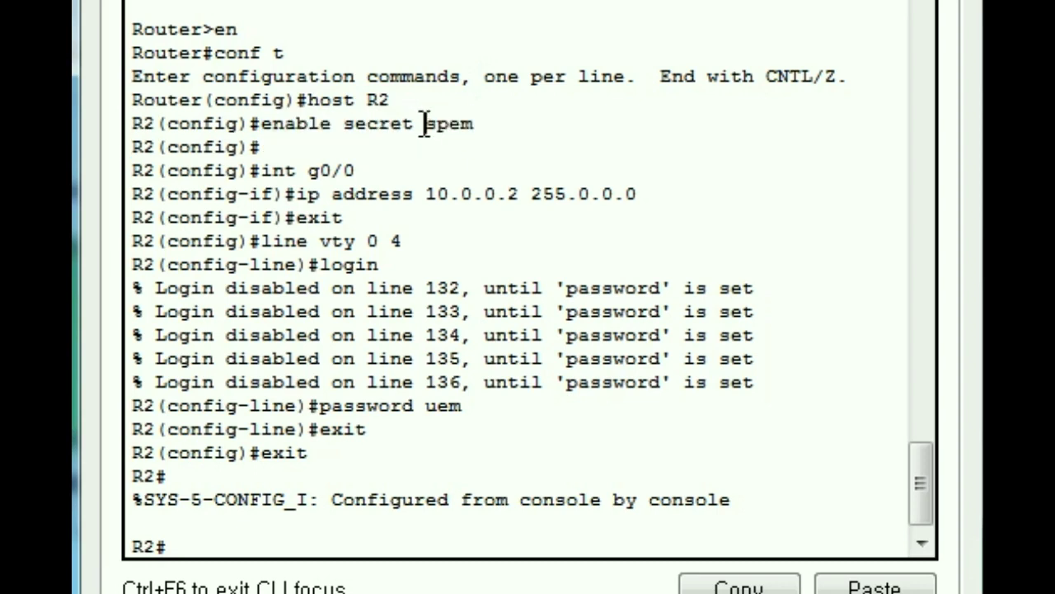
left_click_drag(425, 124, 490, 125)
left_click_drag(263, 169, 405, 163)
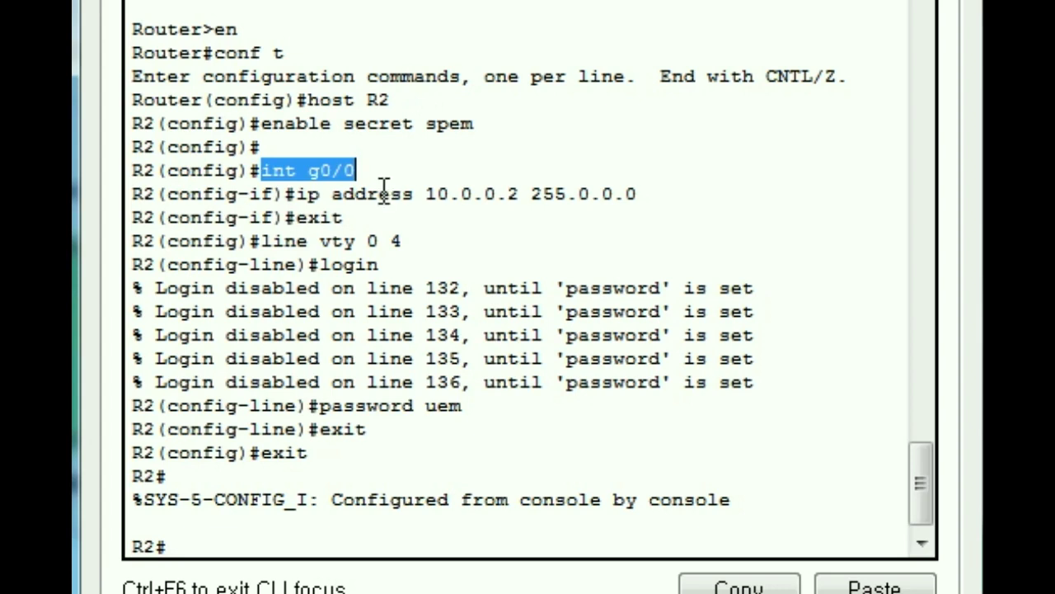
left_click_drag(296, 194, 425, 194)
left_click_drag(285, 217, 344, 217)
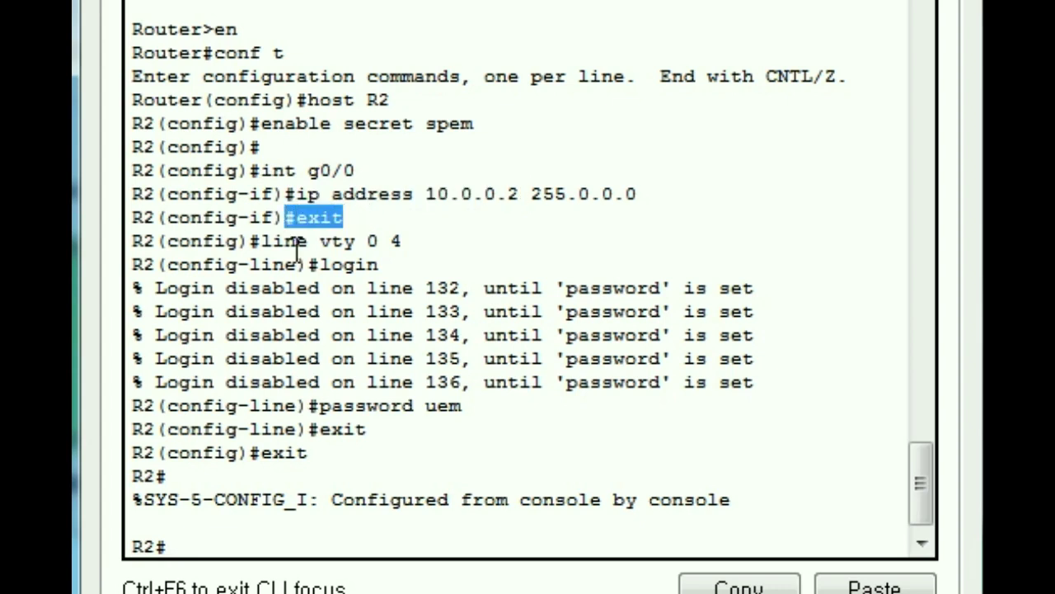
Step: Highlight the line vty 0 4, login, password and exit lines, then disable R2 to user mode
left_click_drag(260, 241, 404, 241)
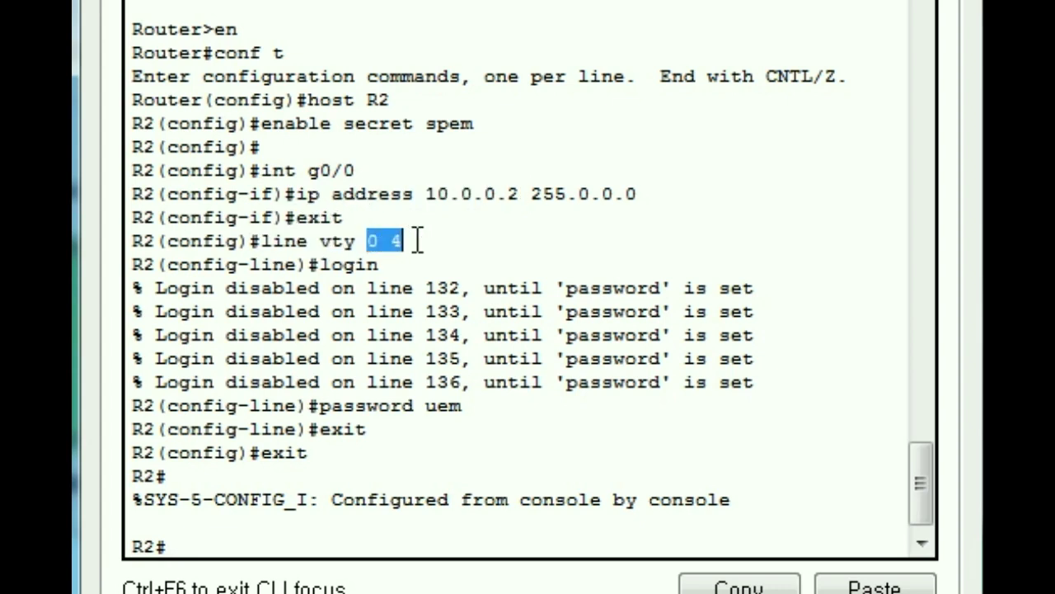
left_click_drag(320, 265, 398, 265)
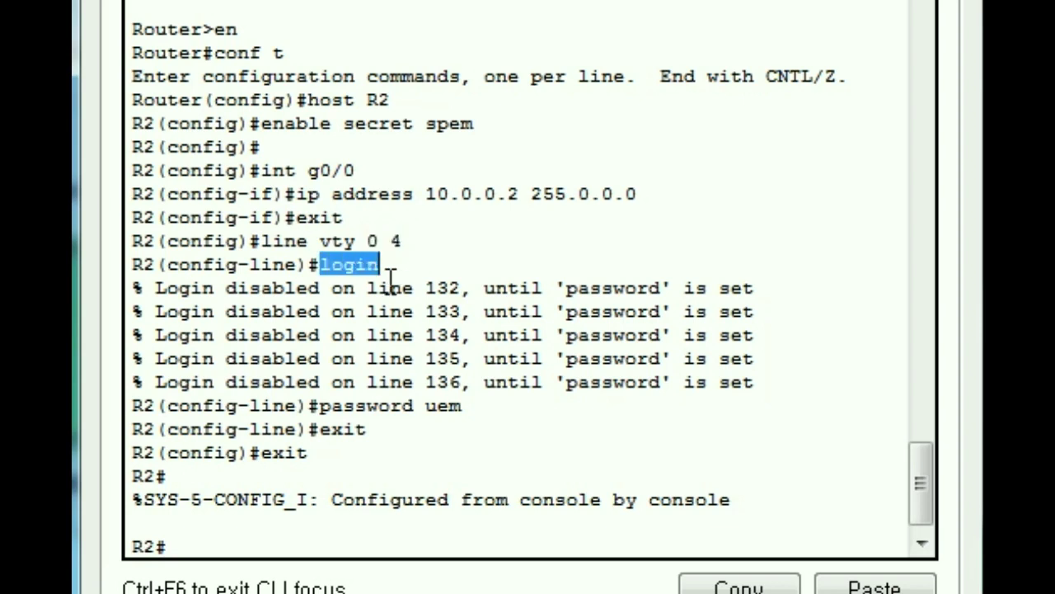
left_click_drag(157, 289, 766, 382)
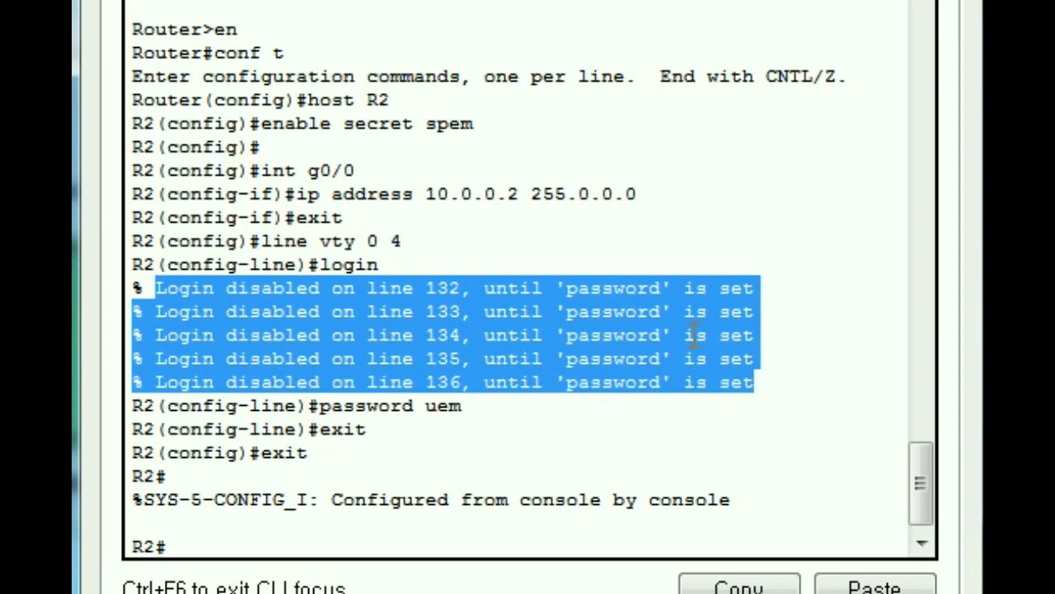
left_click(313, 406)
left_click_drag(312, 406, 469, 405)
left_click(422, 406)
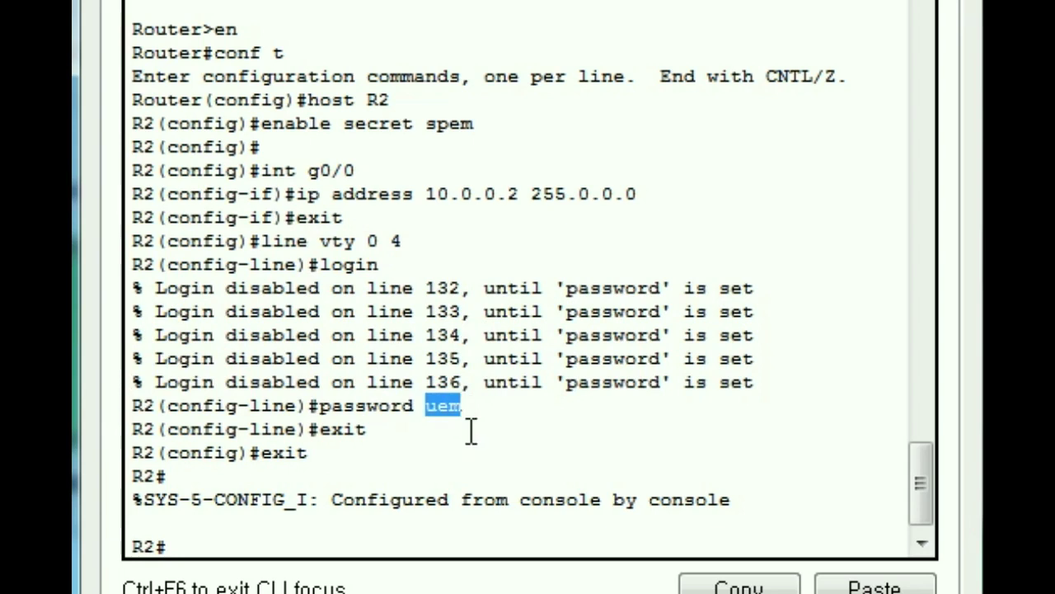
left_click(422, 405)
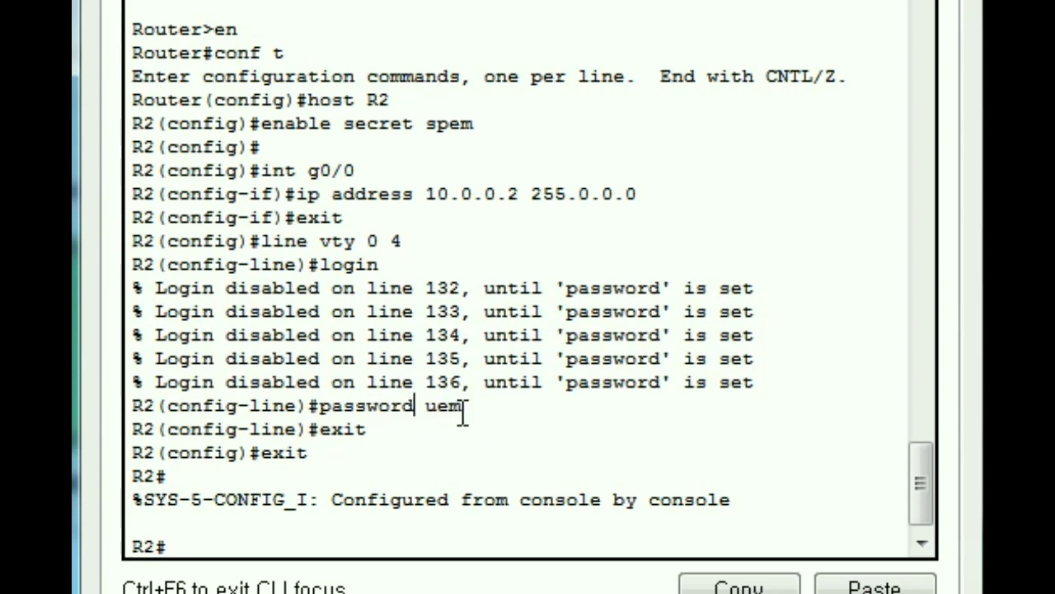
left_click_drag(363, 439, 255, 467)
type("disable")
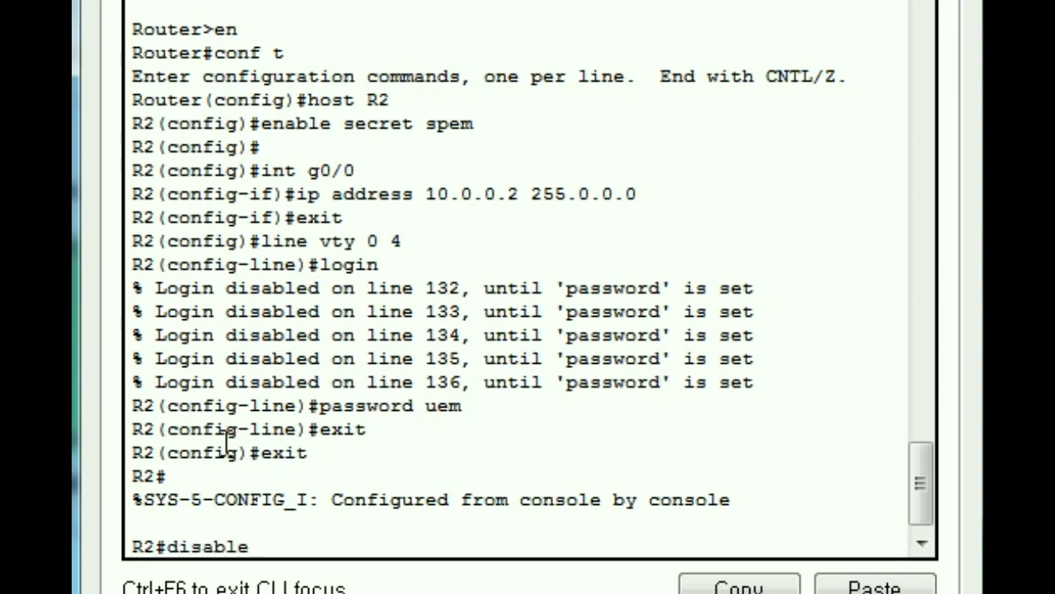
key("Return")
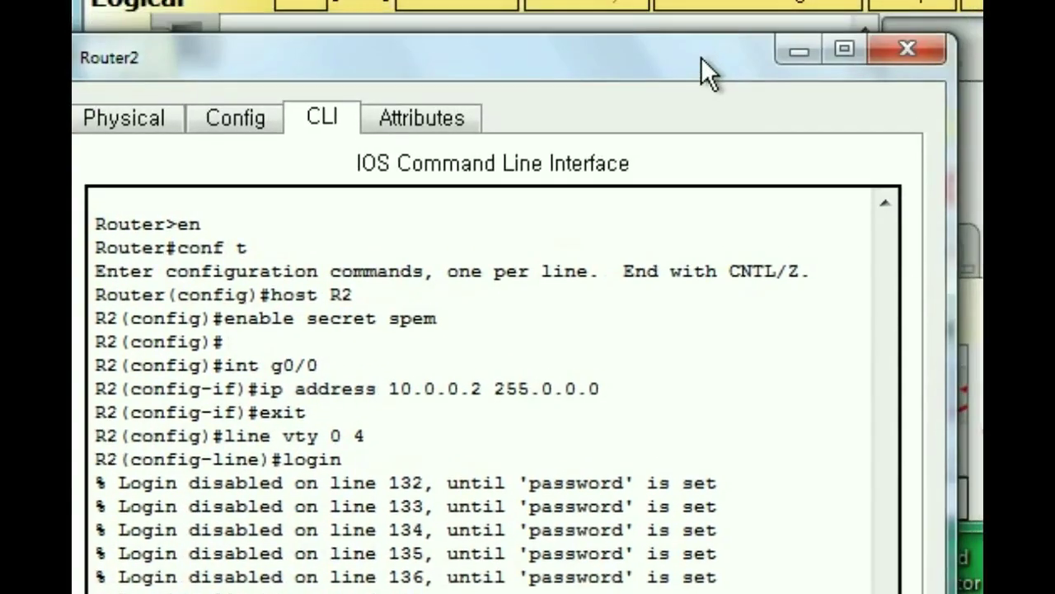
Step: On R1, enter privileged mode with the enable password and telnet to 10.0.0.2
left_click(982, 42)
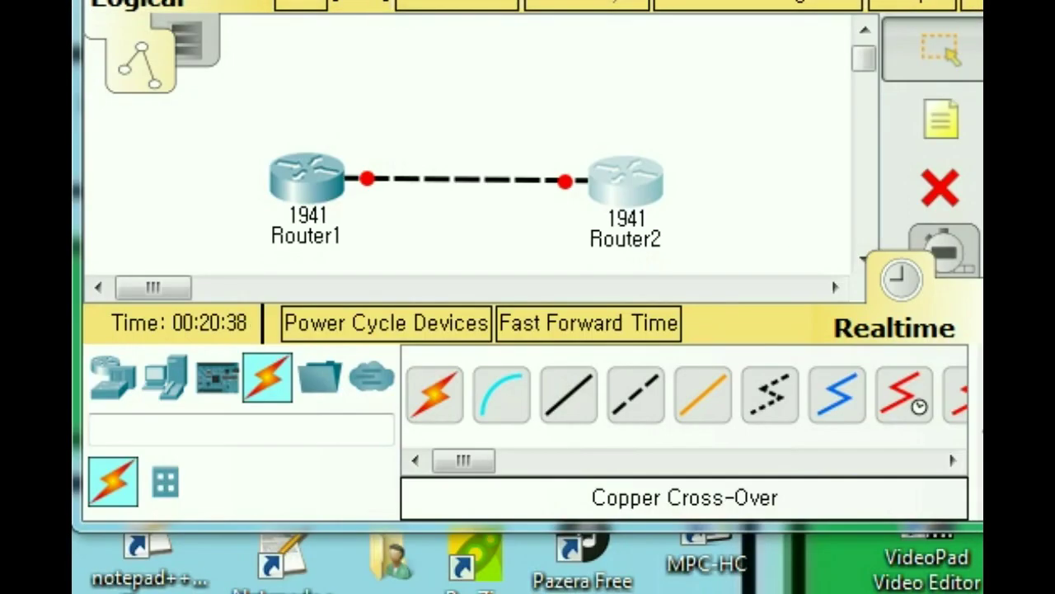
left_click(310, 186)
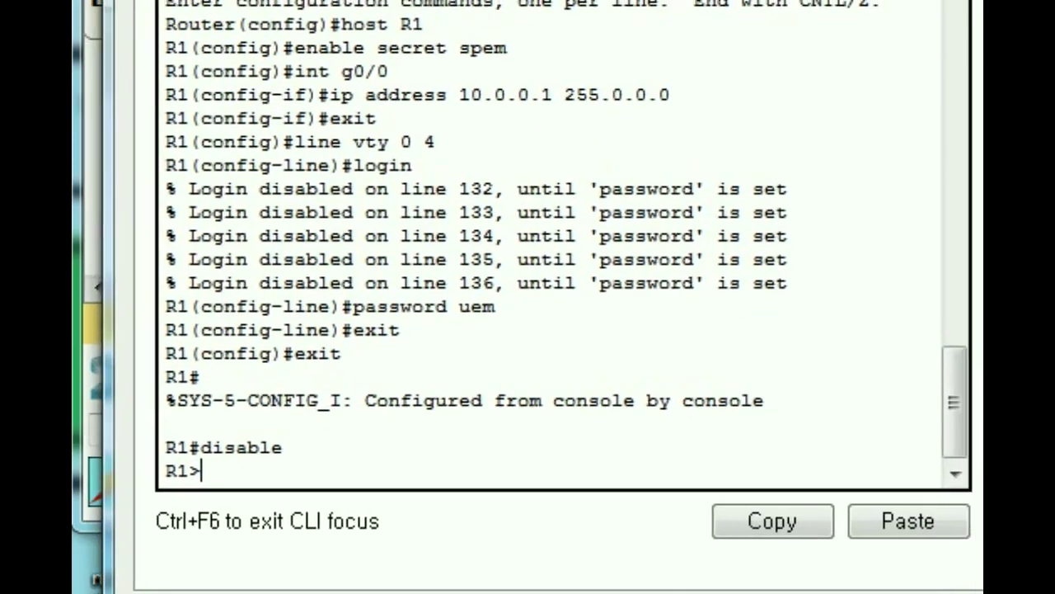
type("en")
key("Return")
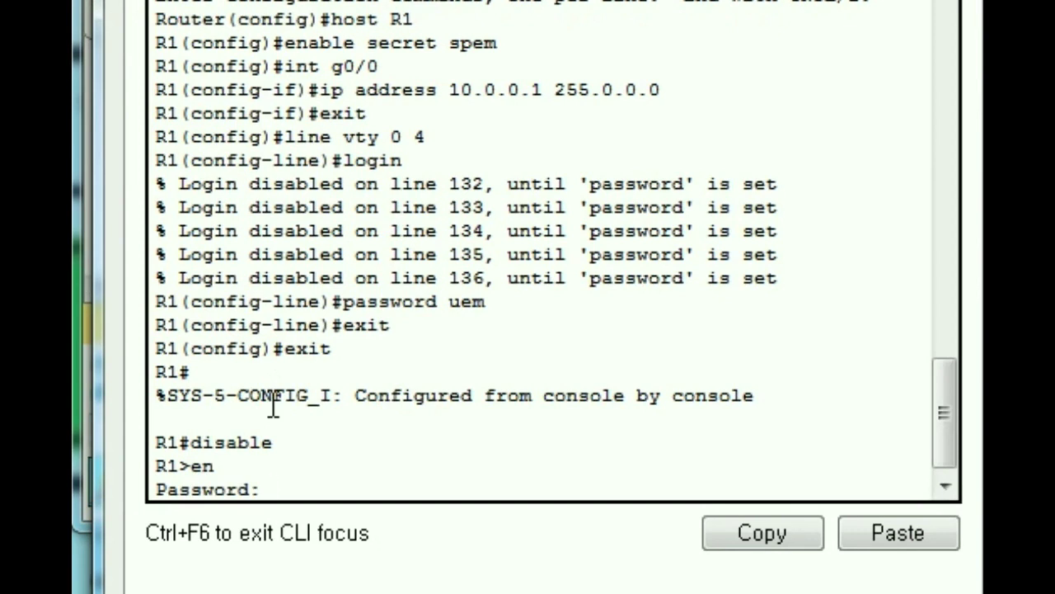
key("Return")
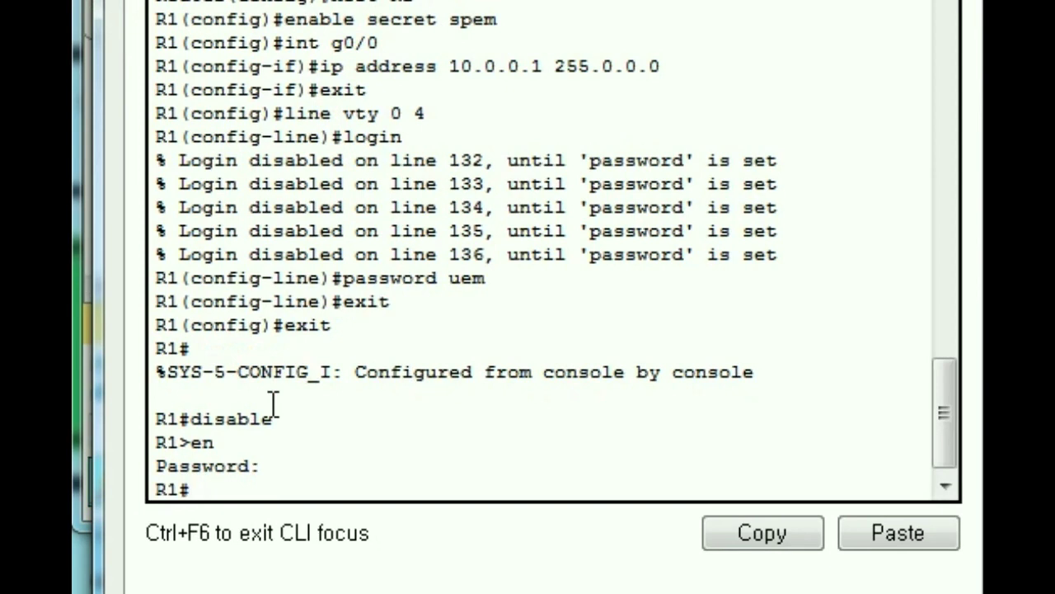
type("telnet 10.0.0")
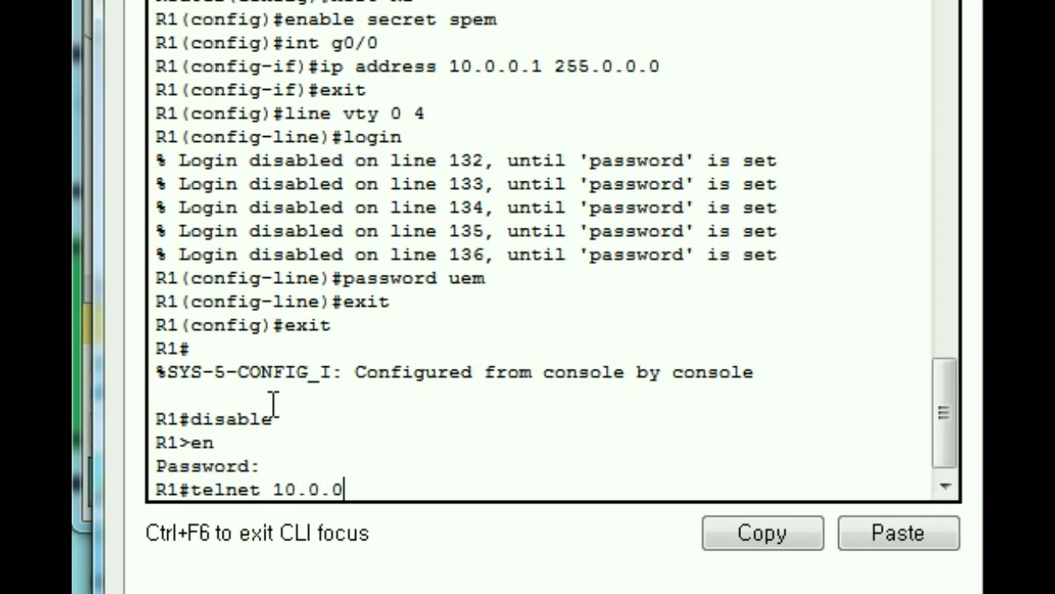
type(".2")
key("Return")
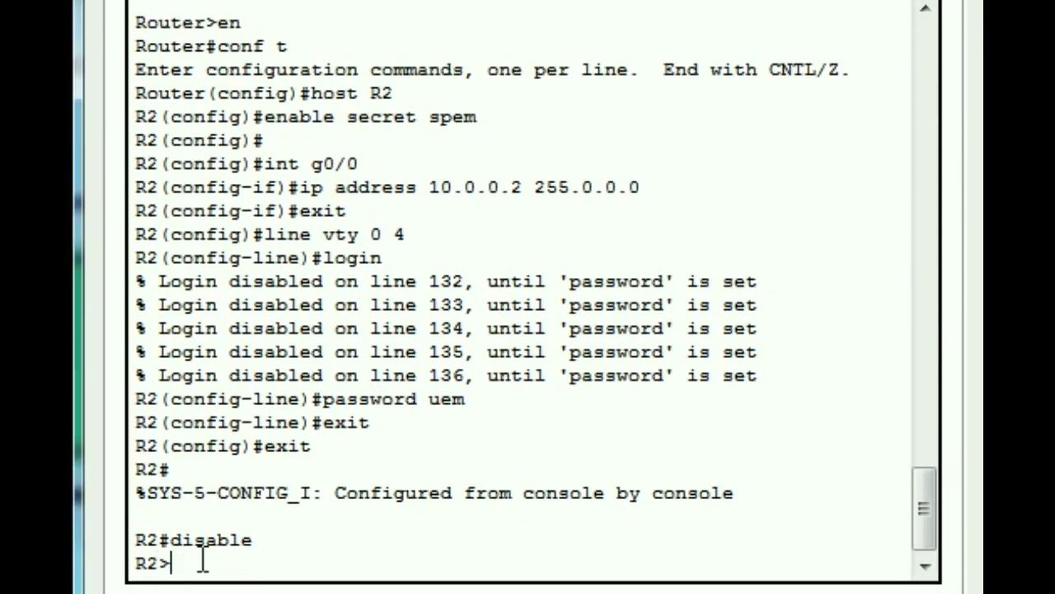
Step: On R2, enter privileged and configuration mode and bring g0/0 up with no shutdown
type("en")
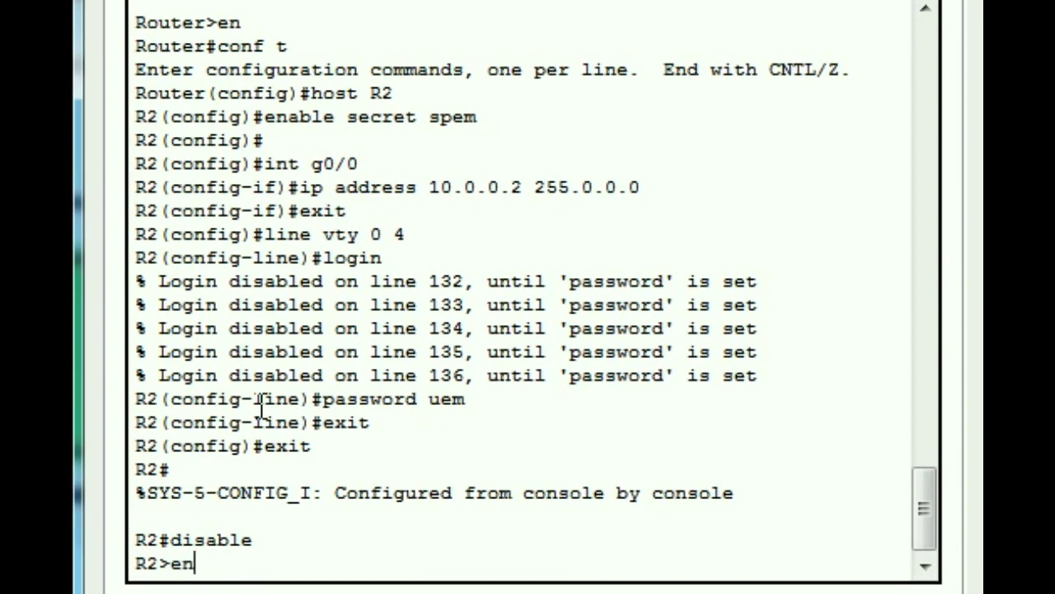
key("Return")
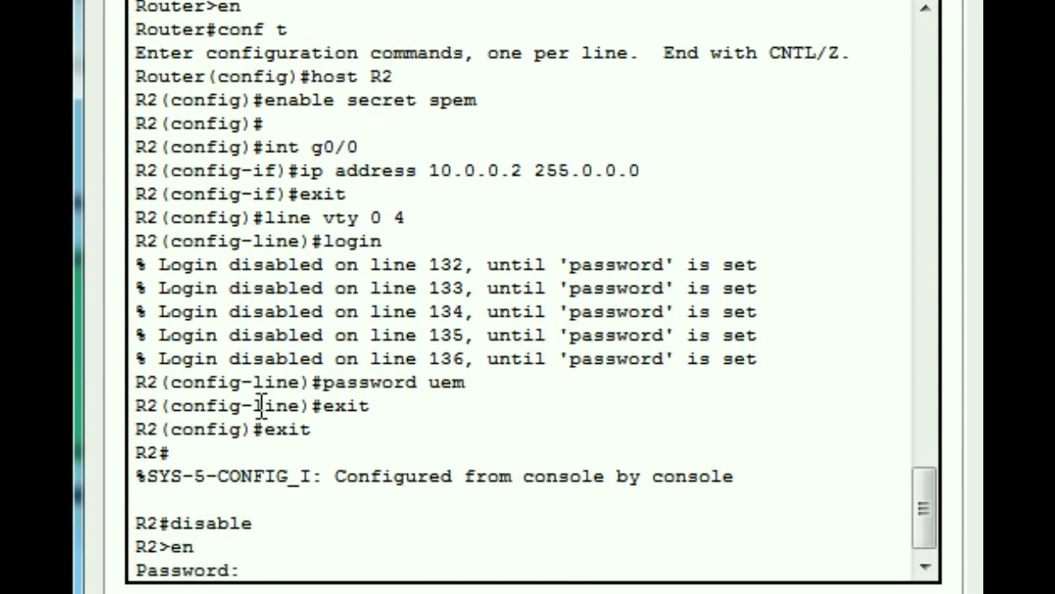
key("Return")
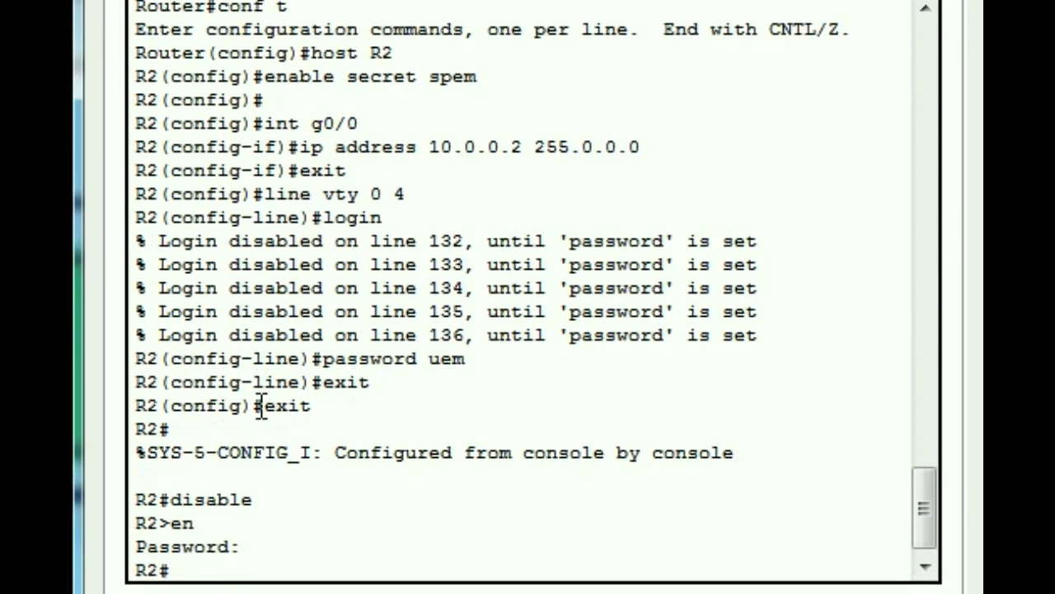
type("conf t")
key("Return")
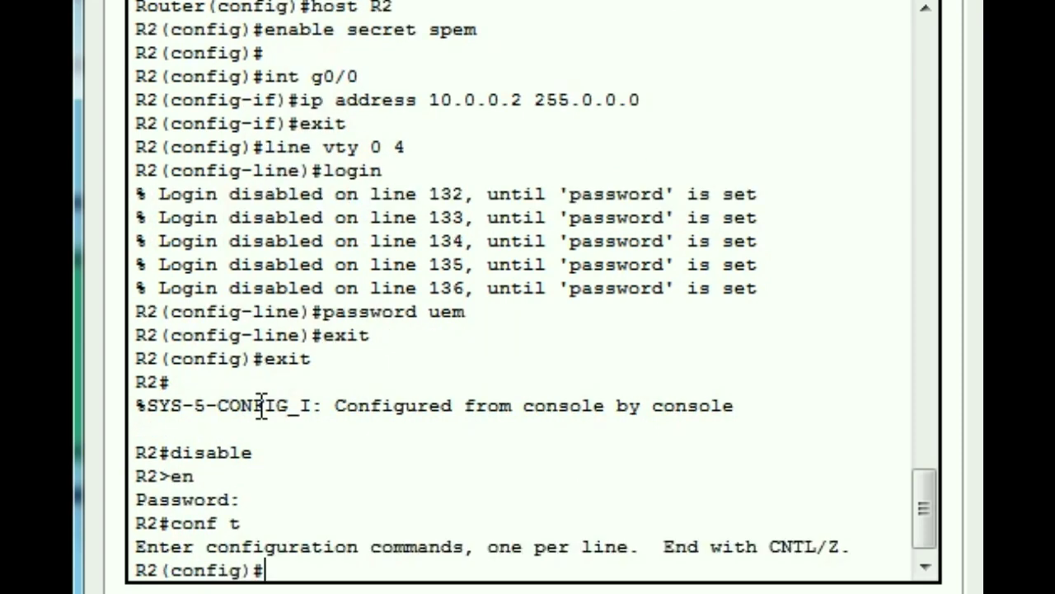
type("int g")
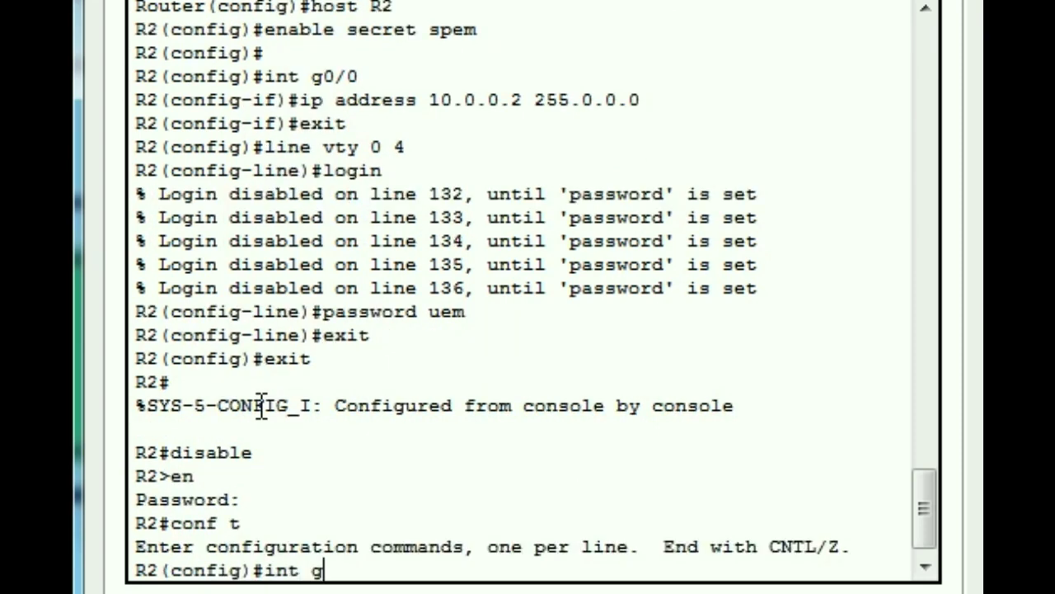
type("0/0")
key("Return")
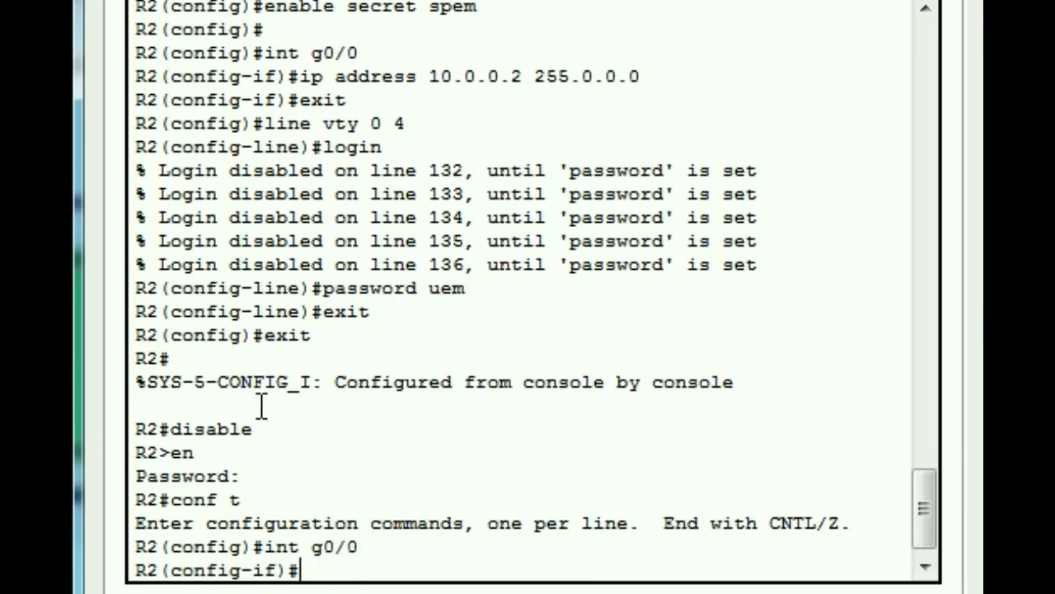
type("no shutdown")
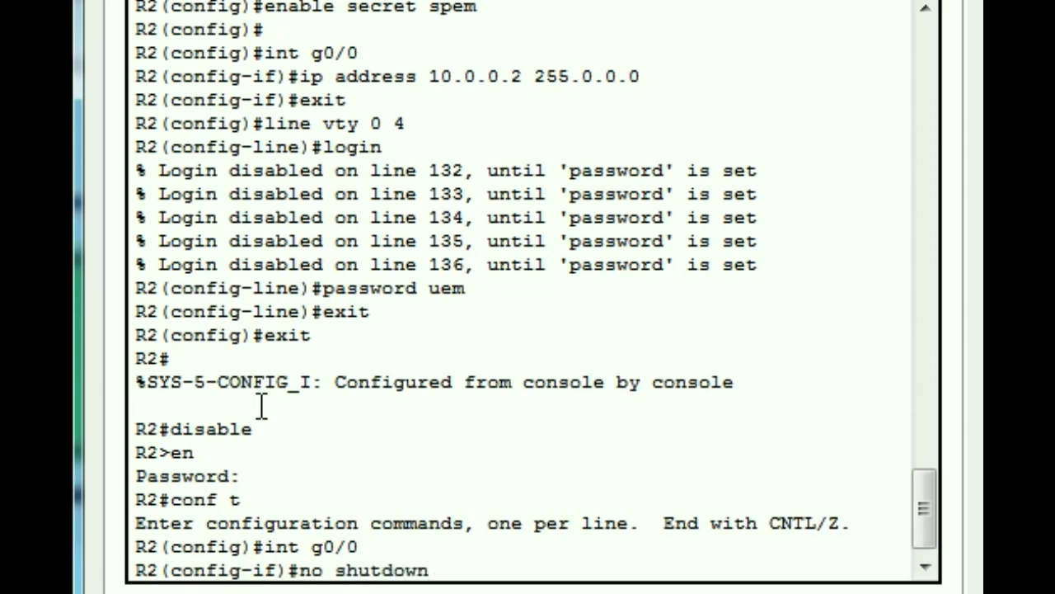
key("Return")
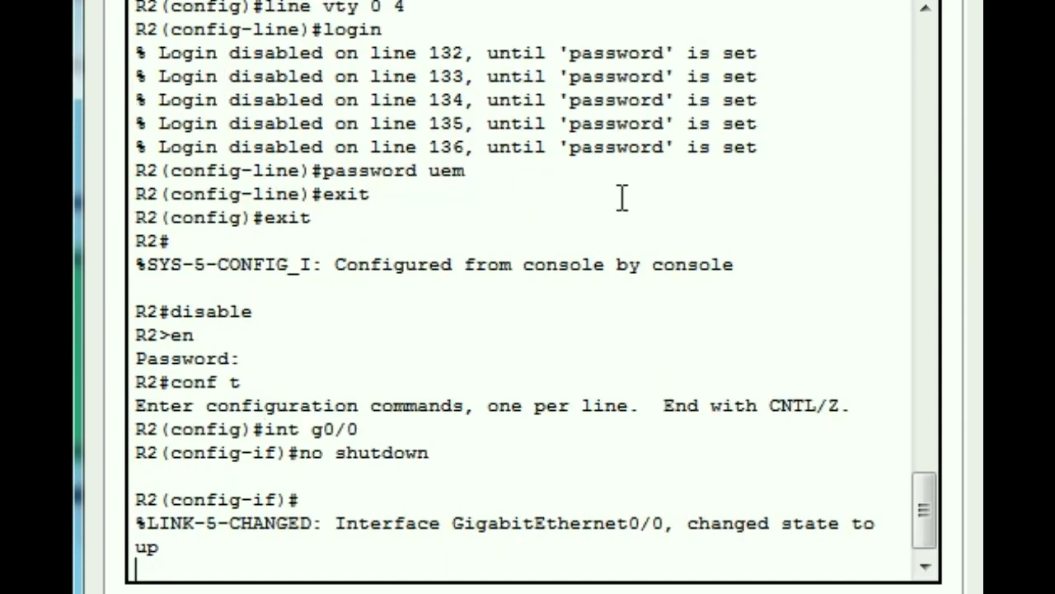
left_click_drag(170, 547, 129, 545)
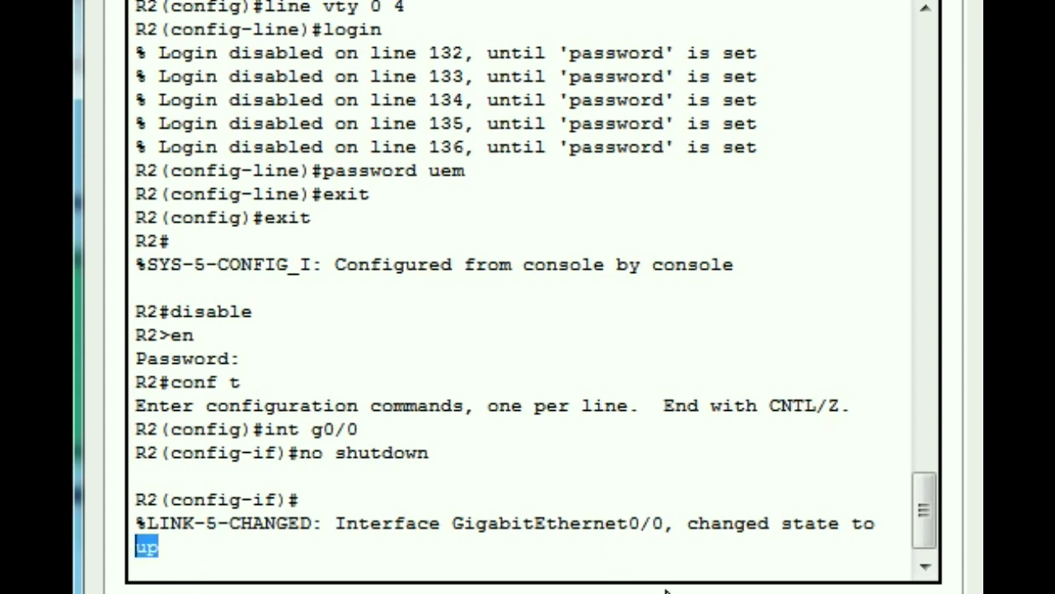
Step: Exit back to R2's privileged prompt and close Router2's window
key("Return")
type("exit")
key("Return")
type("exit")
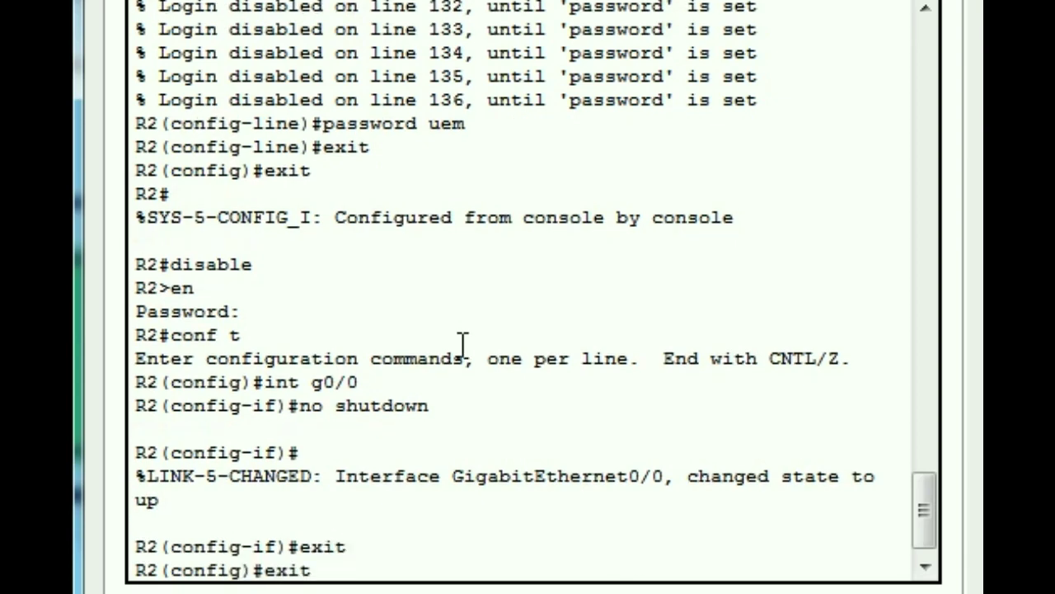
key("Return")
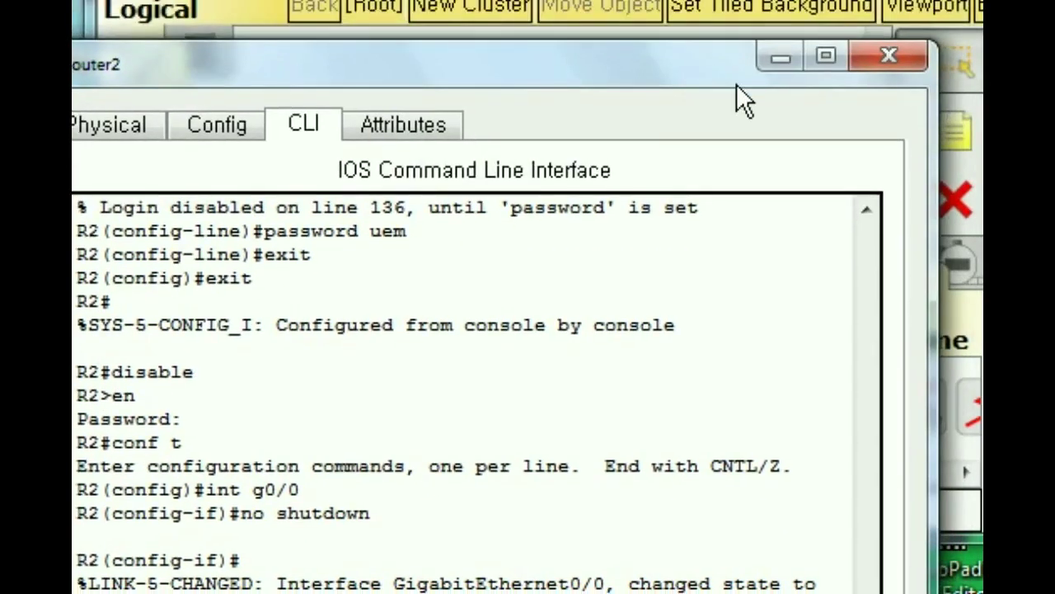
left_click(888, 61)
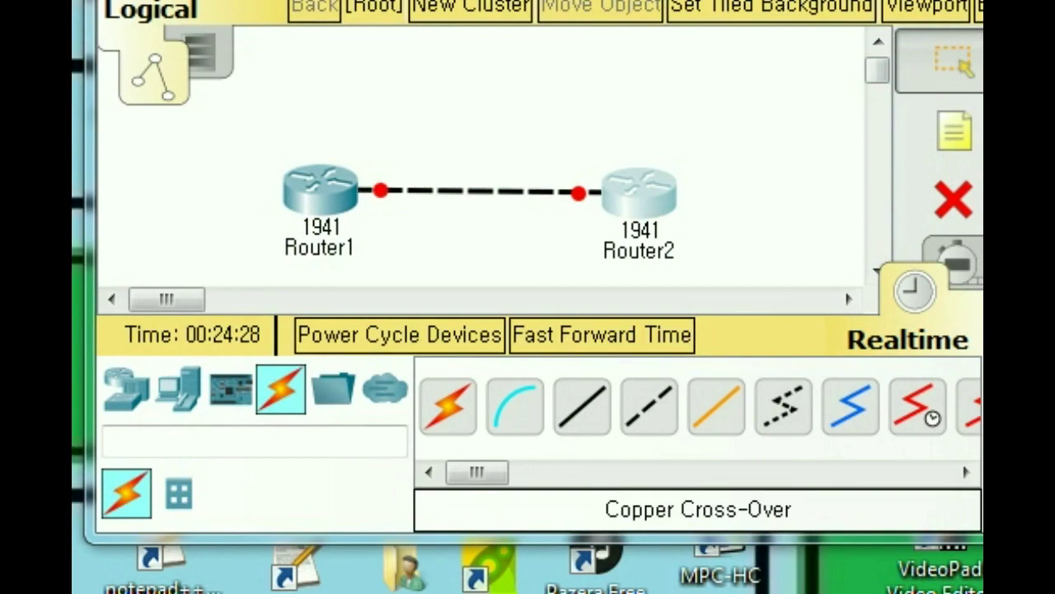
Step: Enter global configuration mode on Router1, correcting the mistyped conf t command
left_click(320, 190)
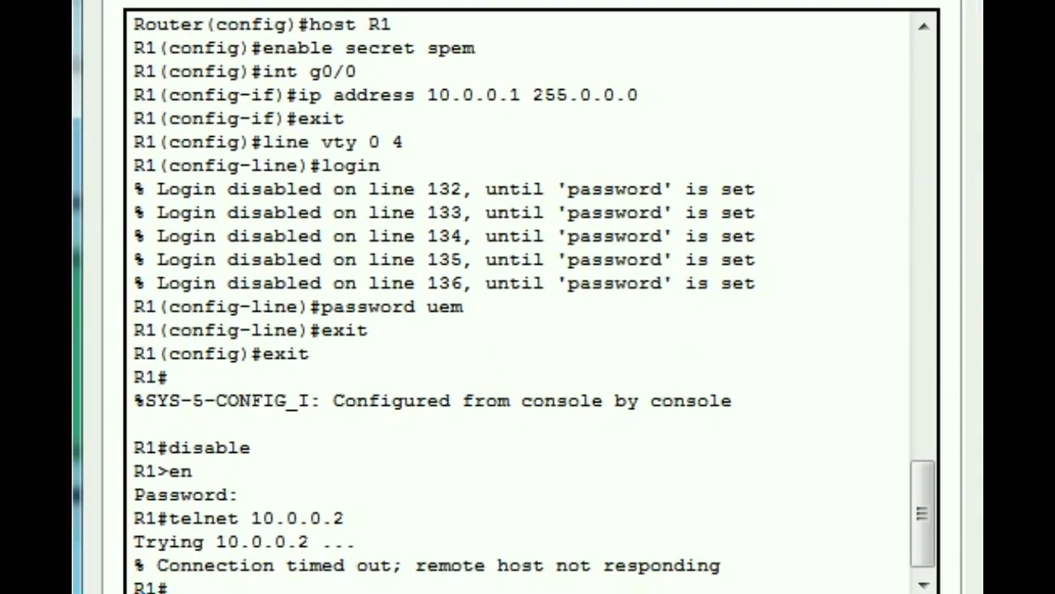
left_click_drag(923, 508, 909, 408)
scroll(907, 398, "down", 6)
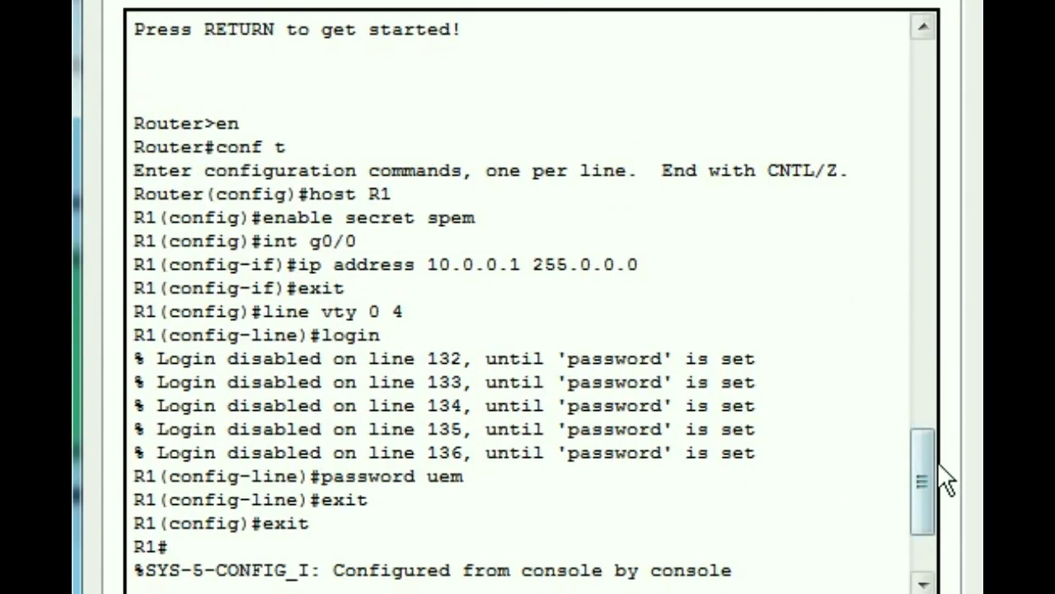
left_click_drag(922, 444, 926, 485)
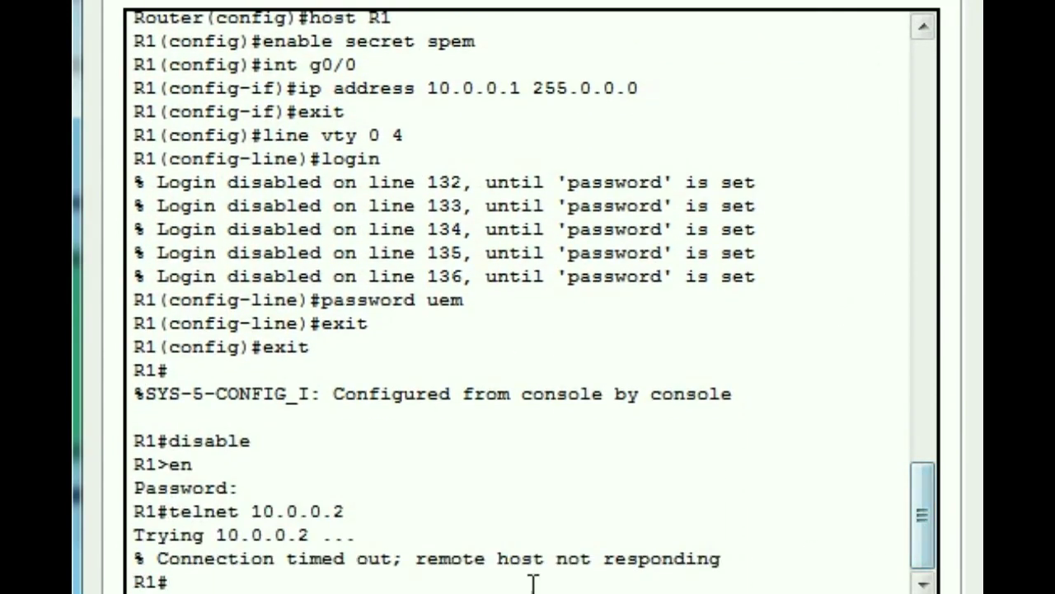
type("ont")
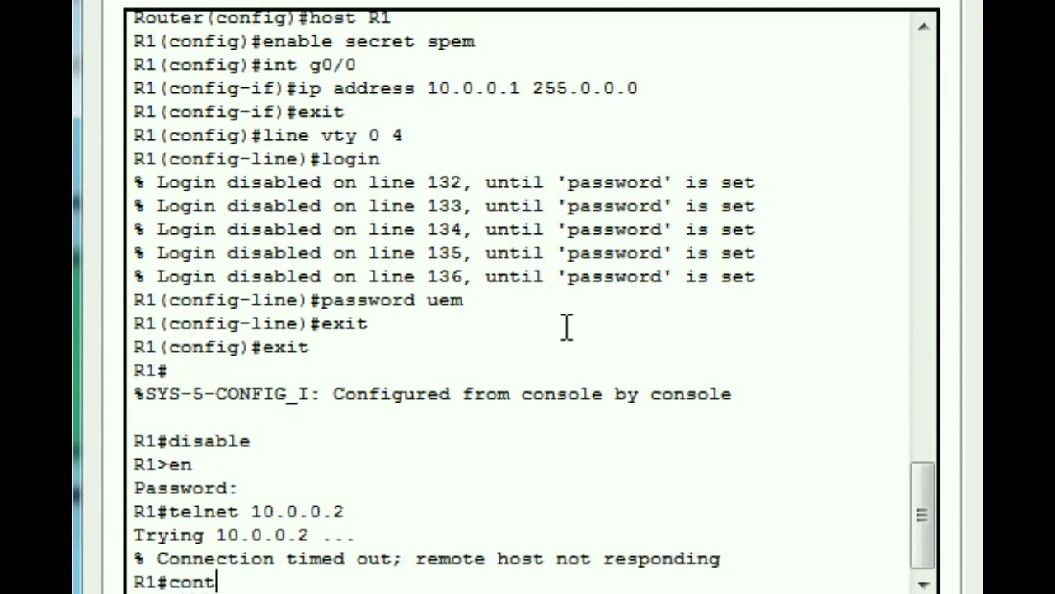
type(" t")
key("Return")
type("conf t")
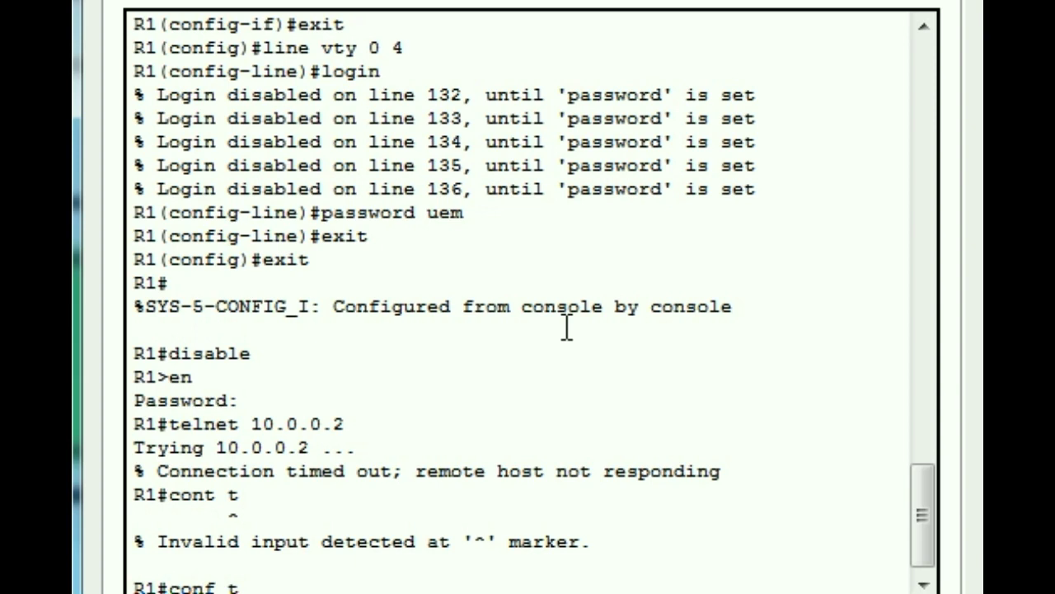
key("Return")
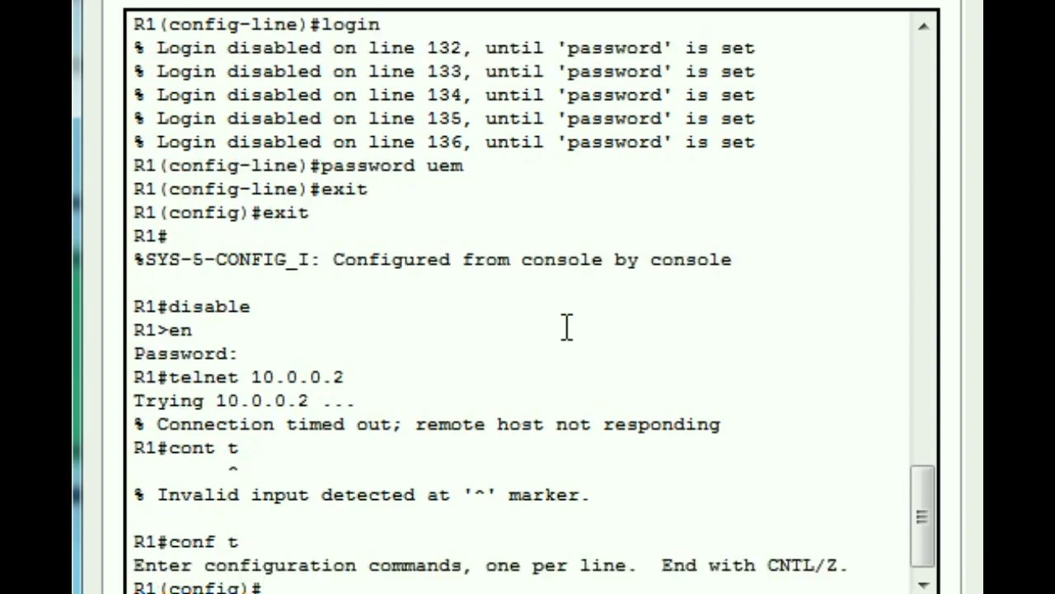
Step: Bring R1's g0/0 up with no shutdown and confirm the line protocol is up
type("int g")
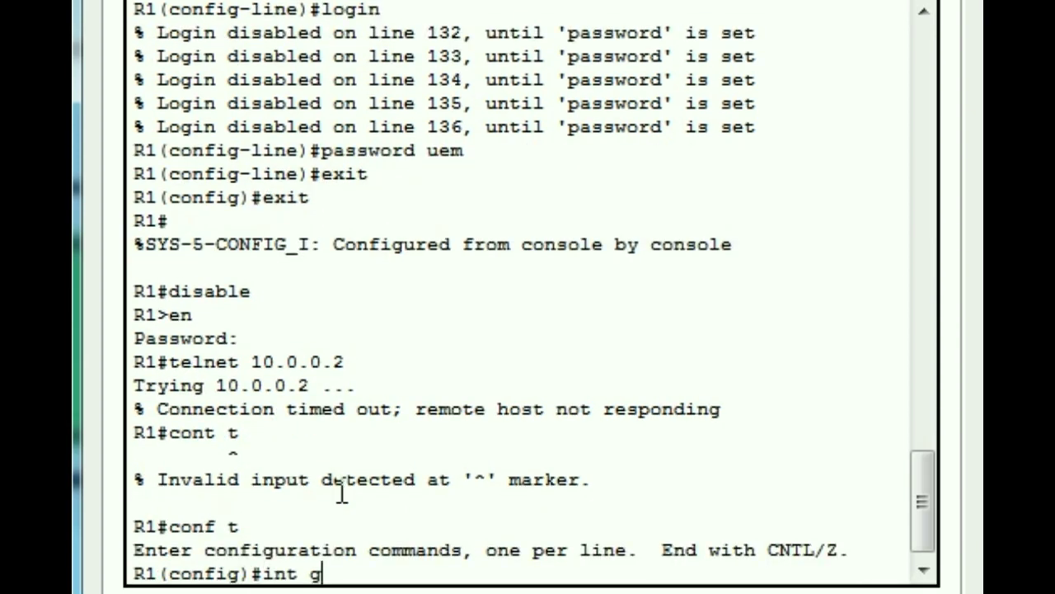
type("0/0")
key("Return")
type("no shutdown")
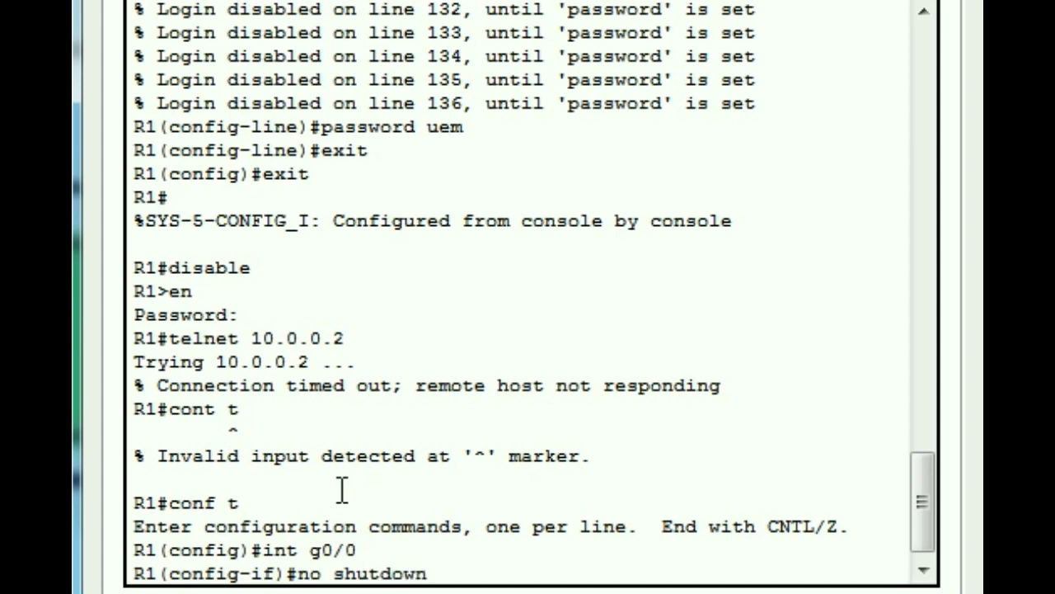
key("Return")
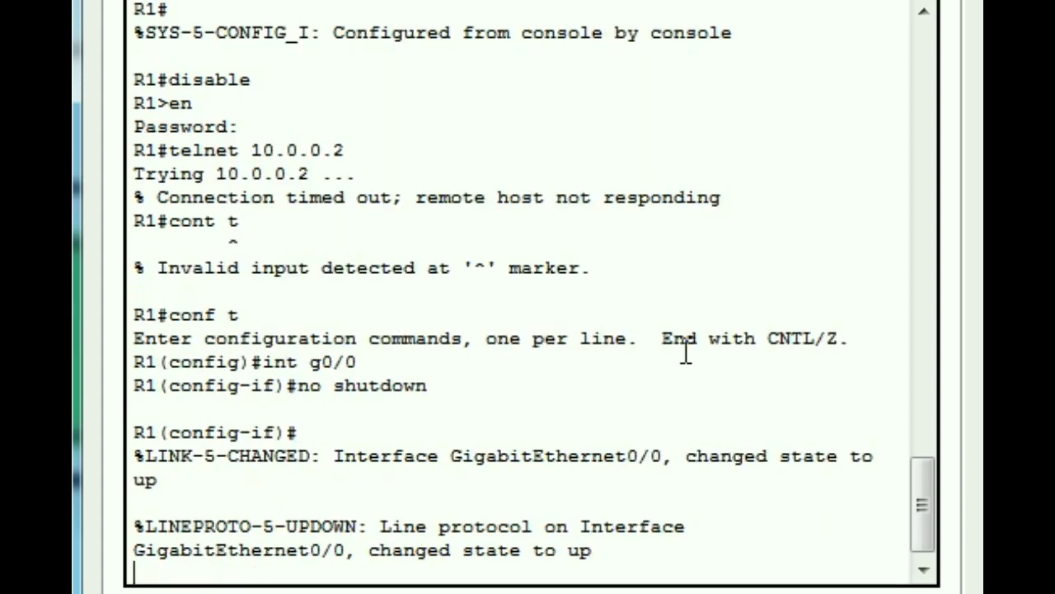
left_click_drag(554, 551, 604, 558)
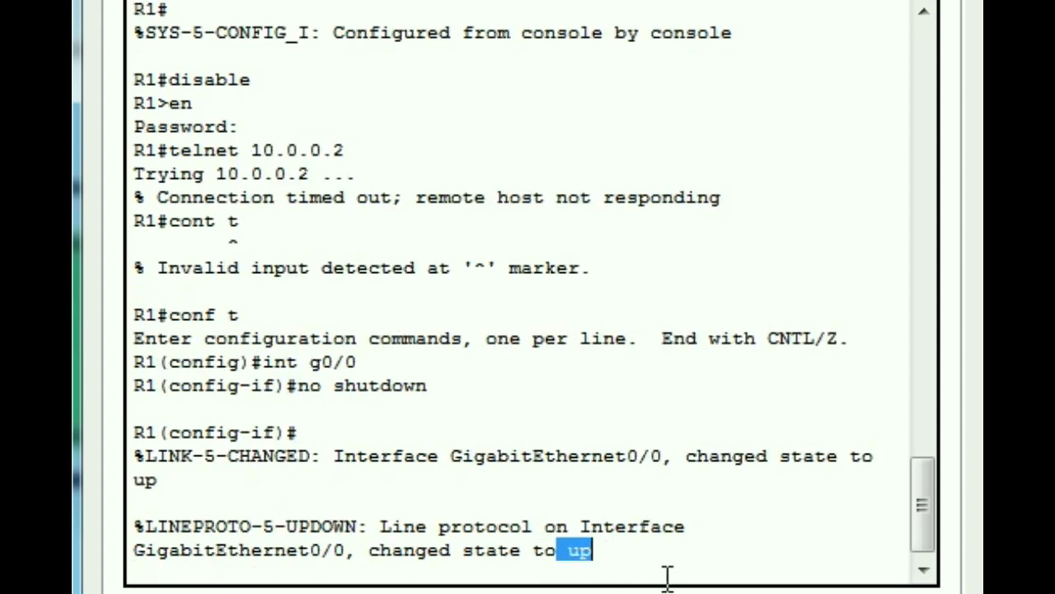
left_click(635, 552)
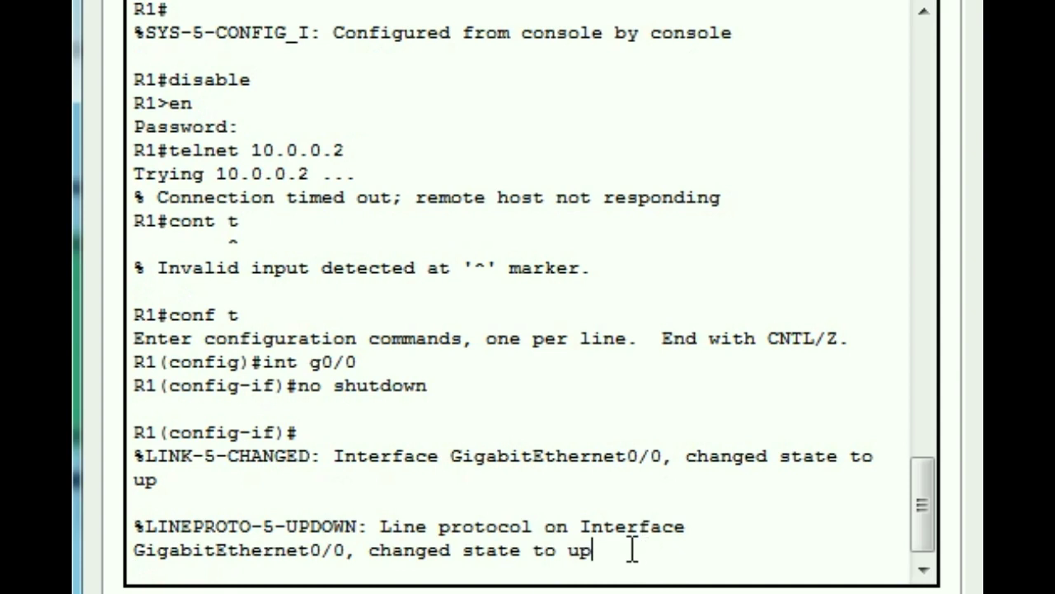
Step: Exit interface and global configuration to return to the R1# prompt
key("Return")
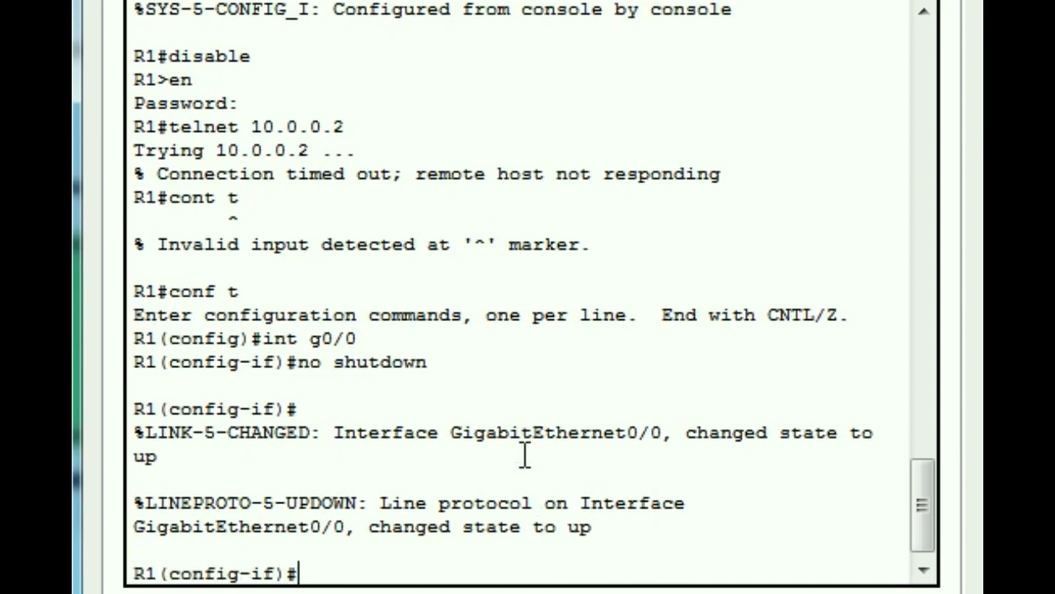
type("exit")
key("Return")
type("exit")
key("Return")
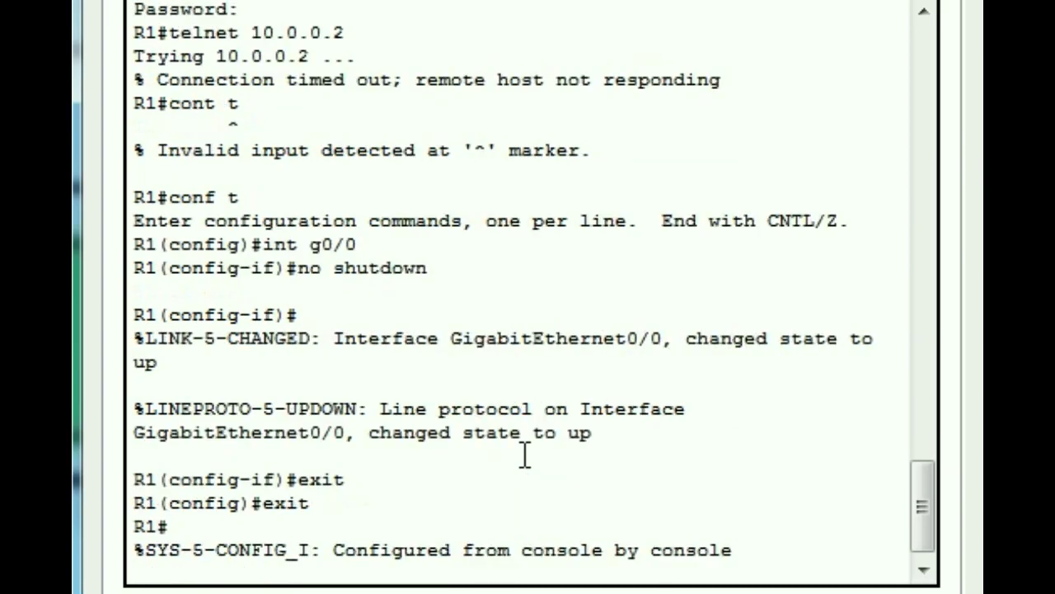
key("Return")
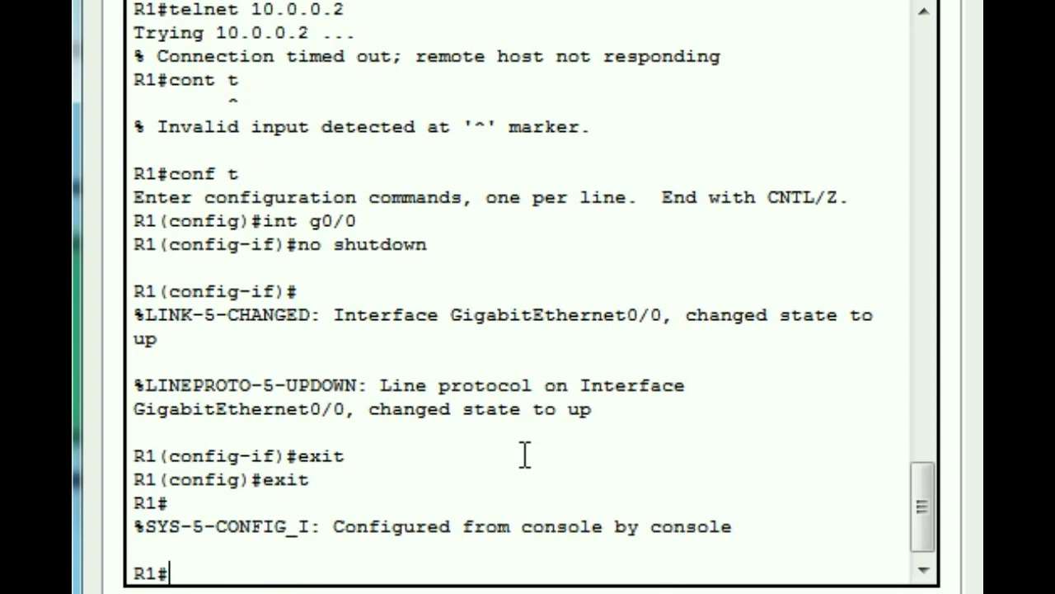
Step: Telnet from R1 to 10.0.0.2, log in with the VTY password, and enable to reach R2#
type("telne")
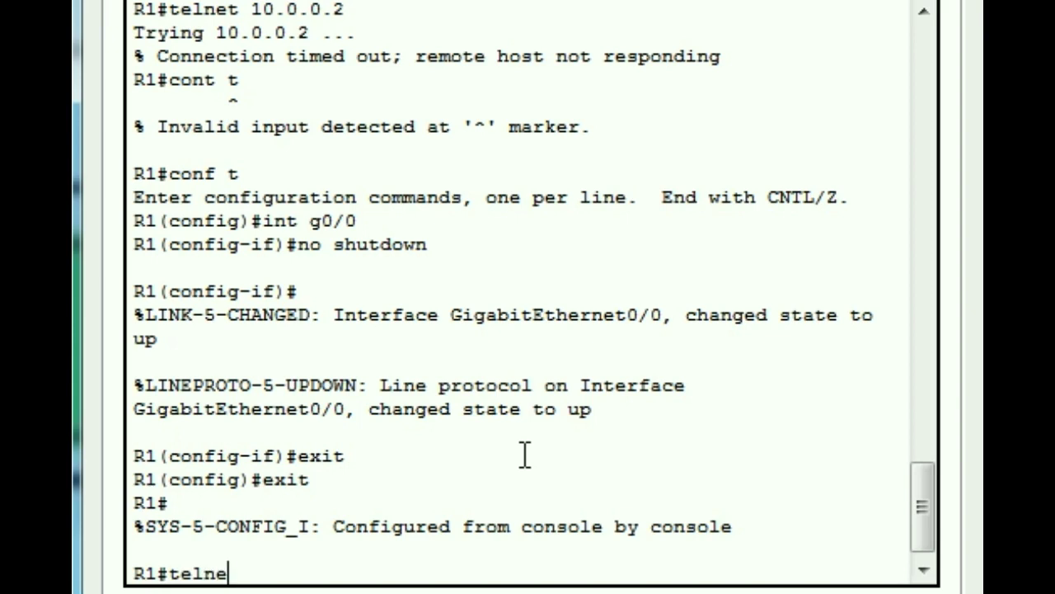
type("t 10.0.0.2")
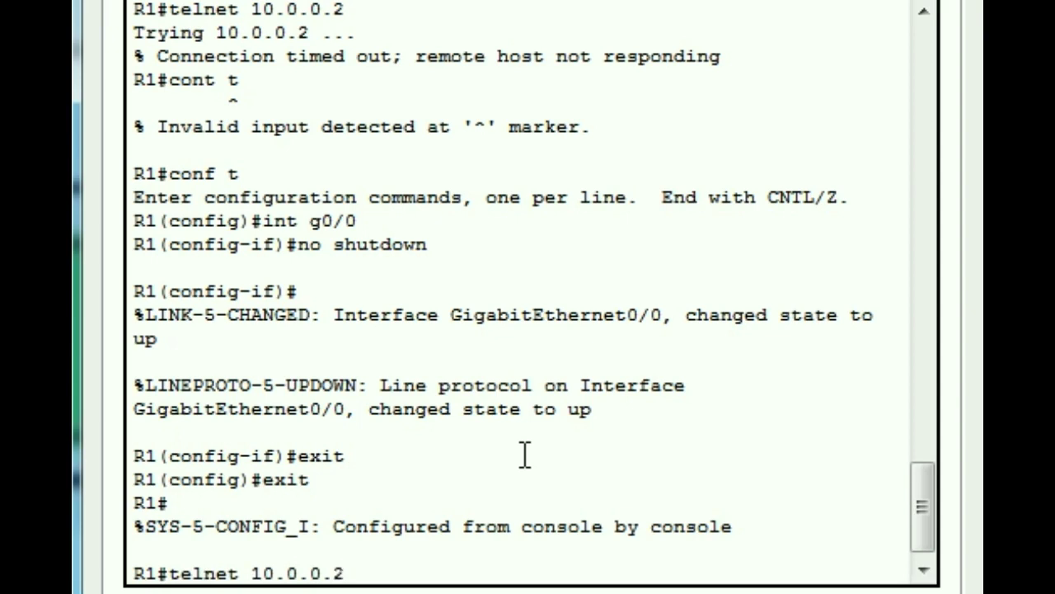
key("Return")
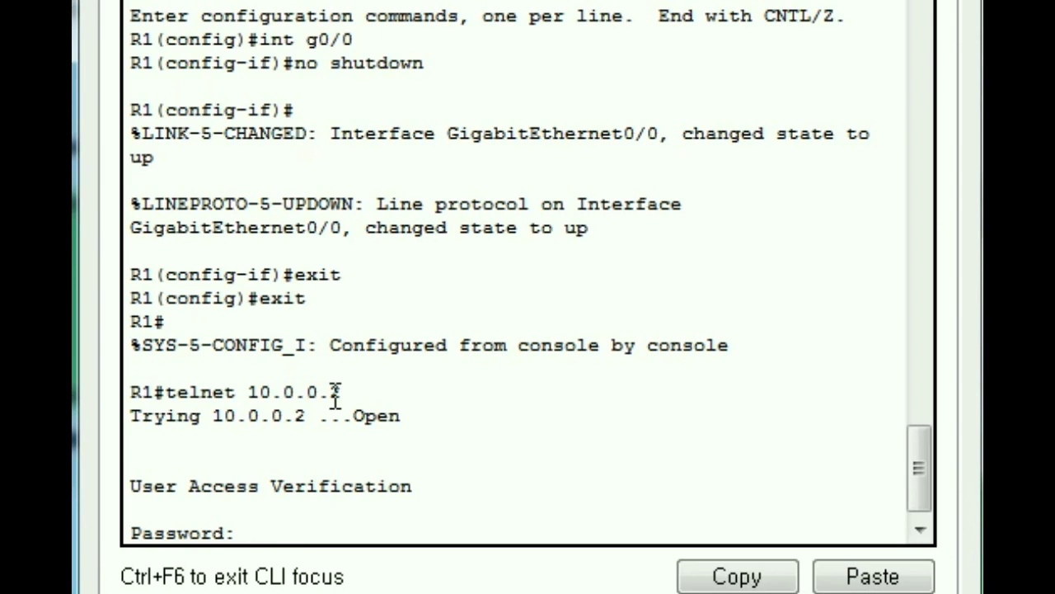
key("Return")
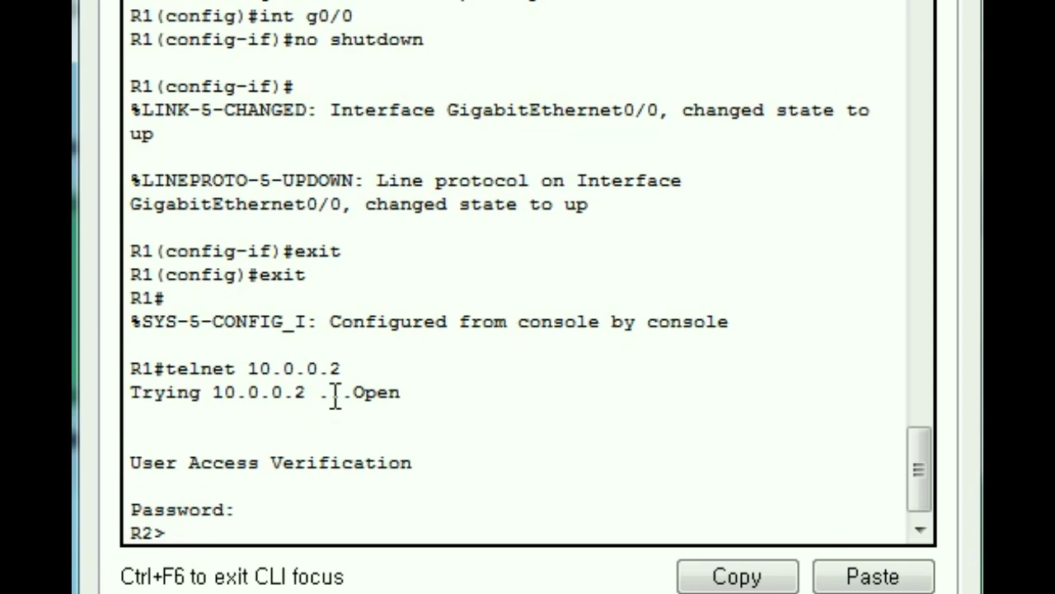
type("en")
key("Return")
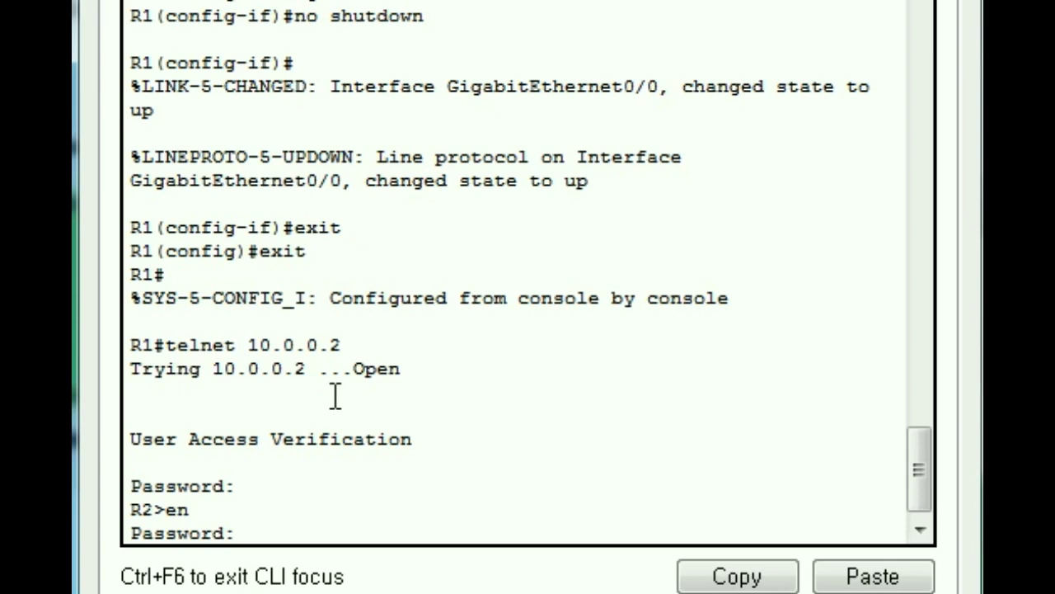
key("Return")
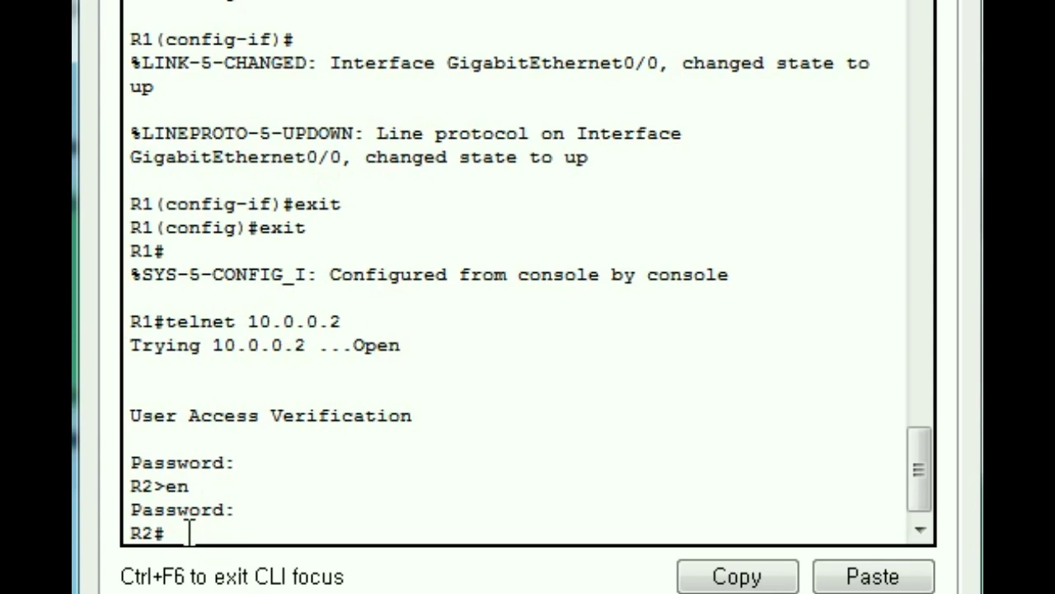
left_click_drag(177, 534, 136, 533)
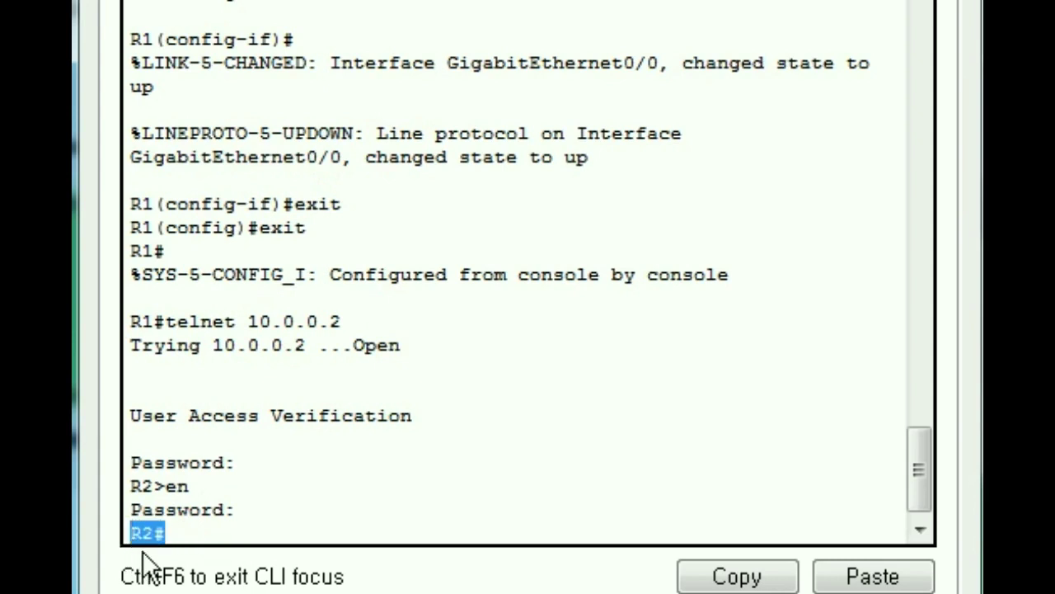
left_click(188, 534)
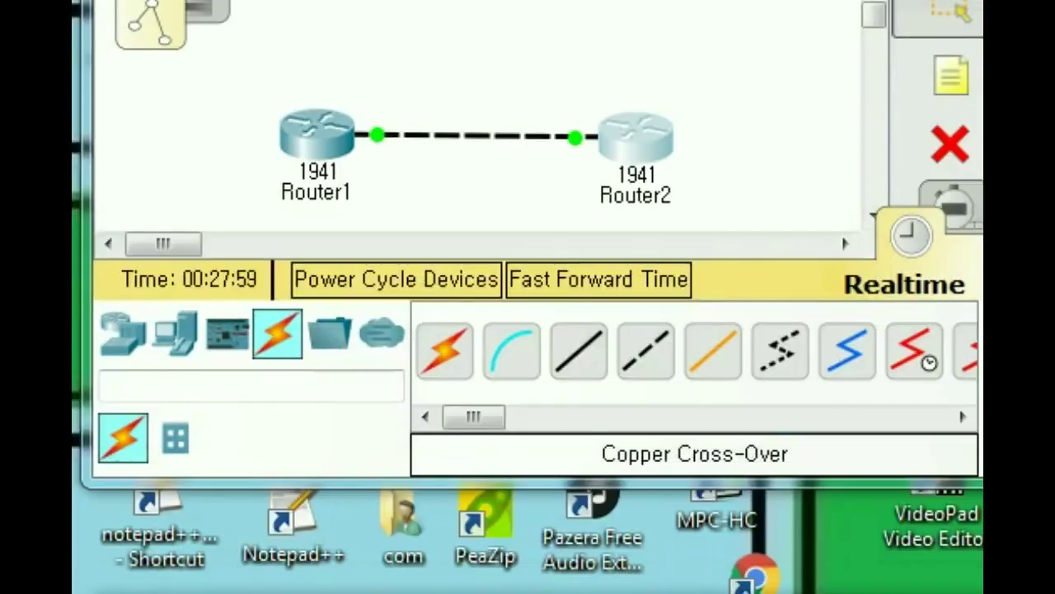
Step: From Router2, telnet 10.0.0.1, log in with the vty password, and enable with R1's secret
left_click(642, 148)
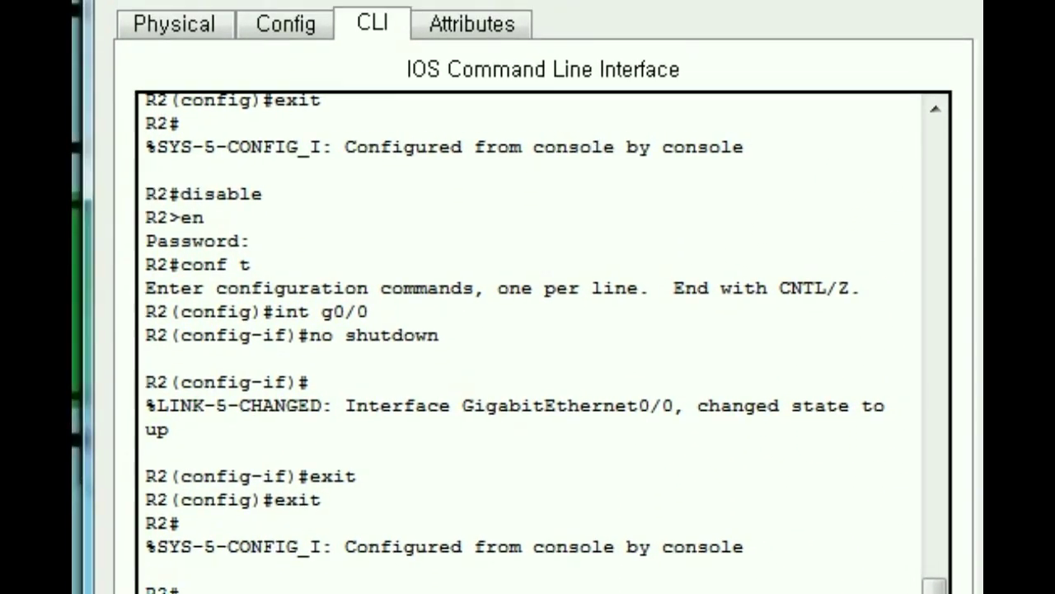
type("telnet")
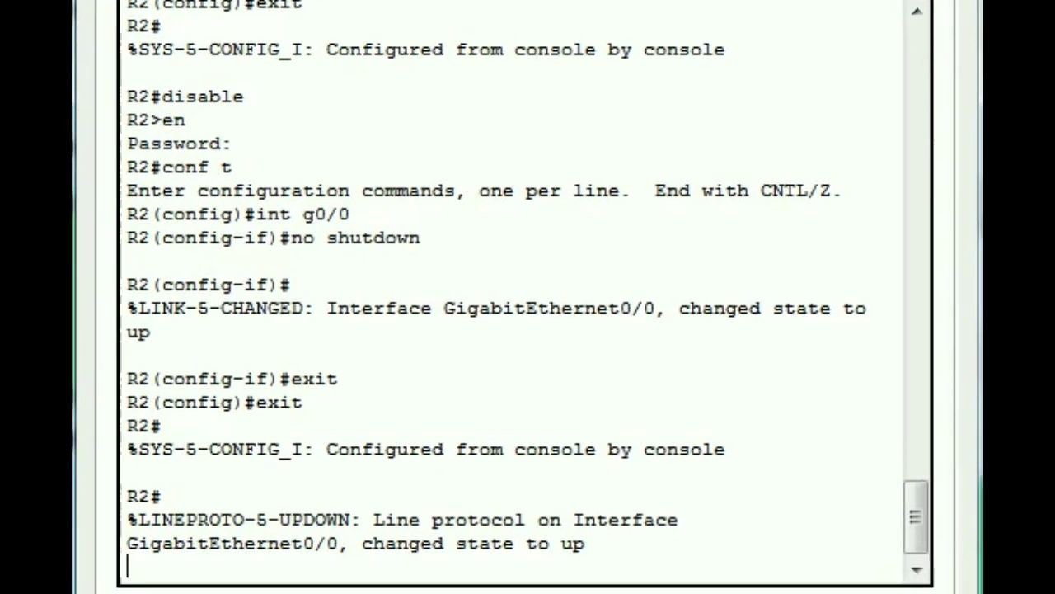
type(" 10")
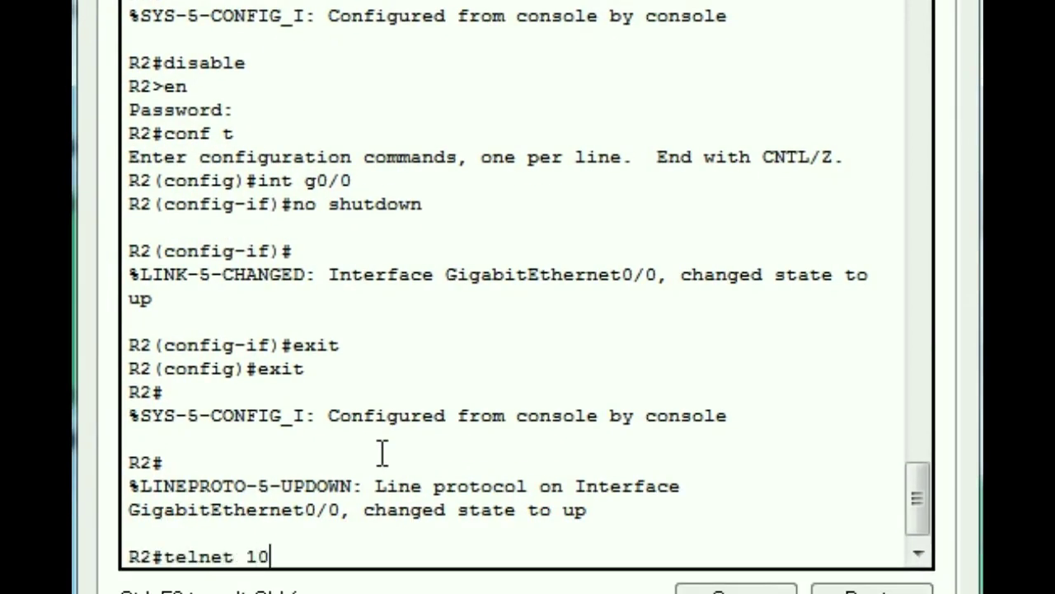
type(".0.0.1")
key("Return")
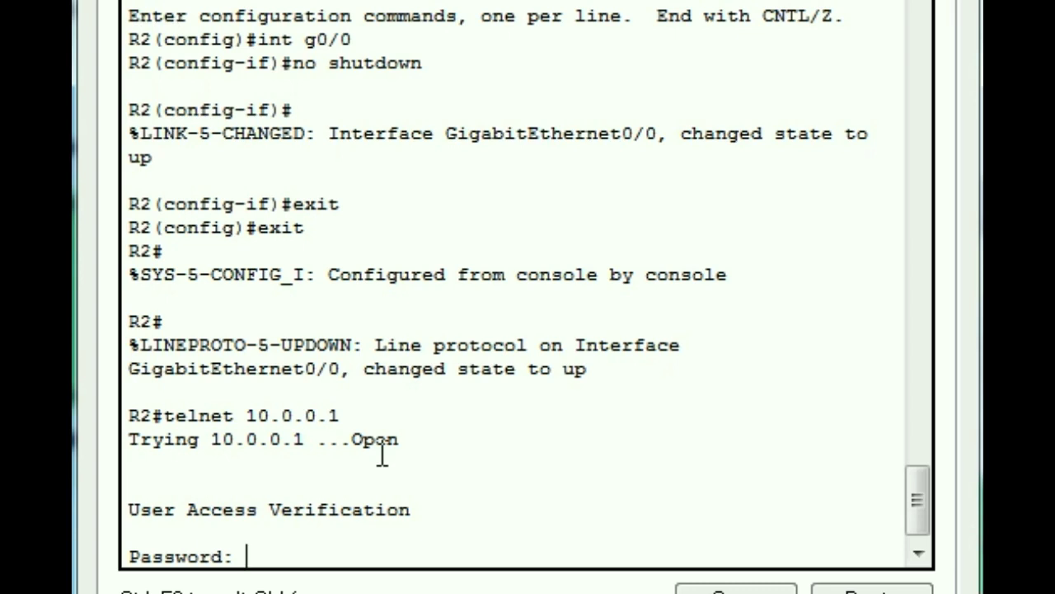
key("Return")
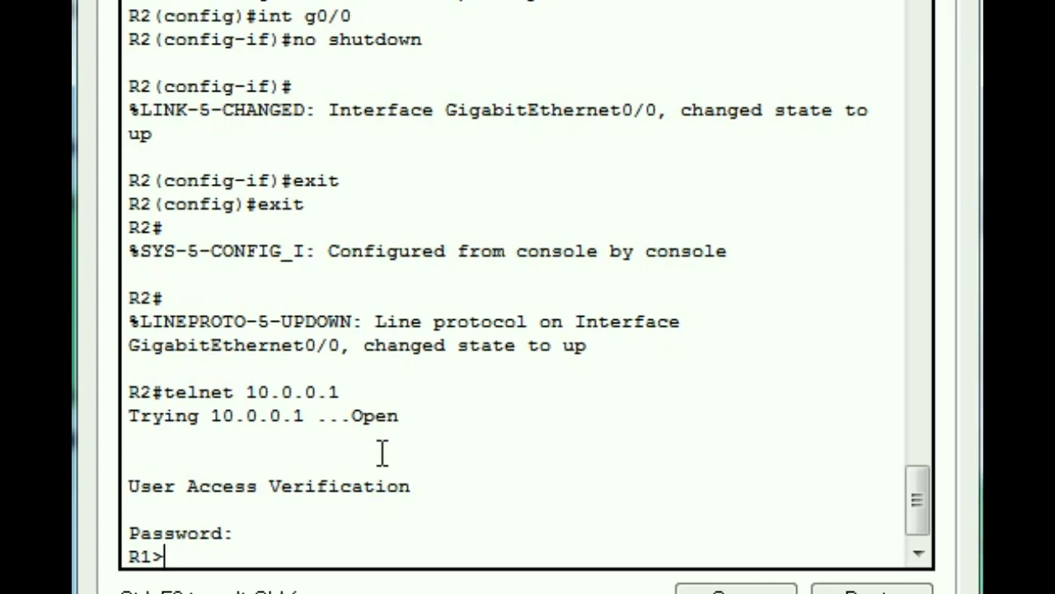
type("en")
key("Return")
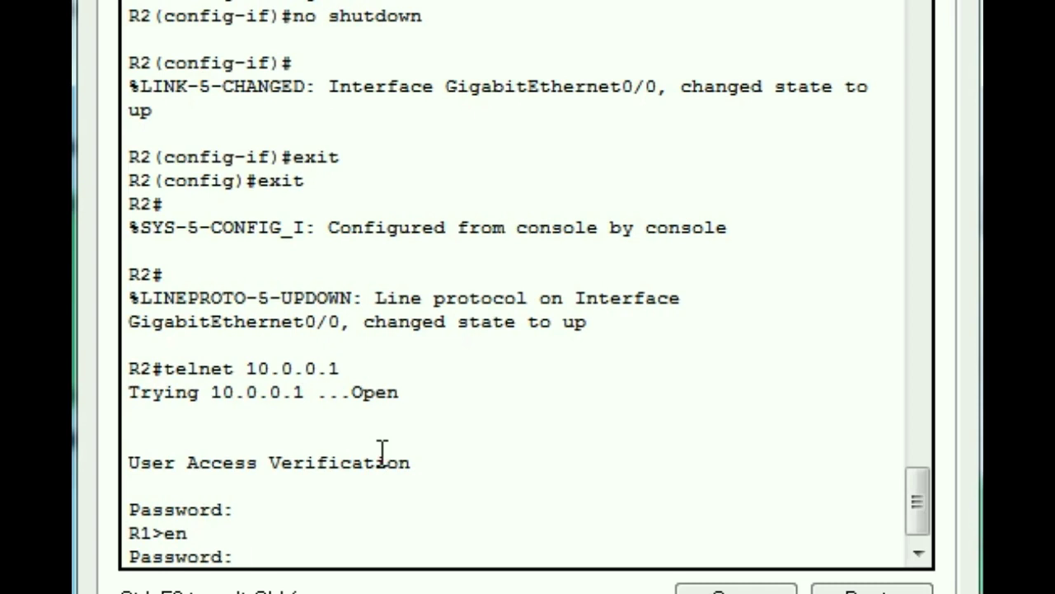
key("Return")
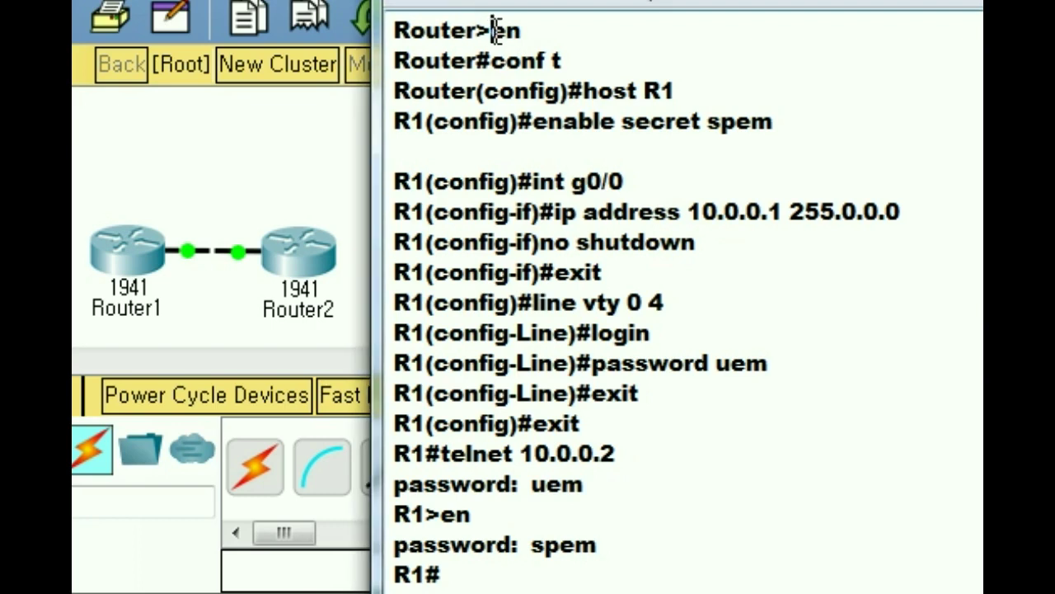
Step: Highlight the en, conf t, host R1 and enable secret lines in R1's Notepad summary
left_click_drag(493, 30, 532, 31)
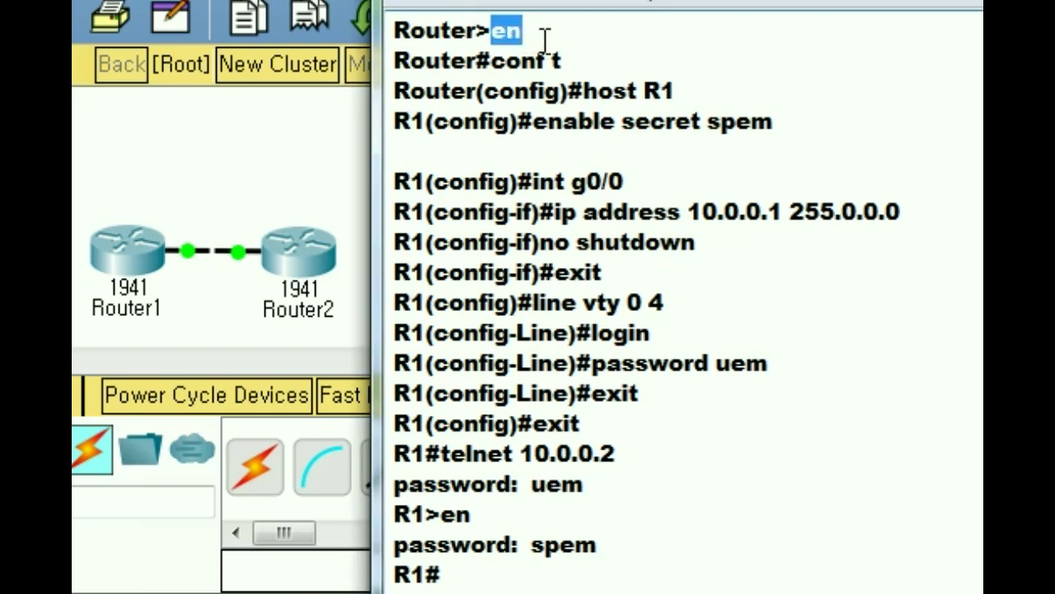
left_click(492, 61)
left_click_drag(492, 61, 718, 94)
left_click(586, 91)
left_click_drag(428, 122, 399, 132)
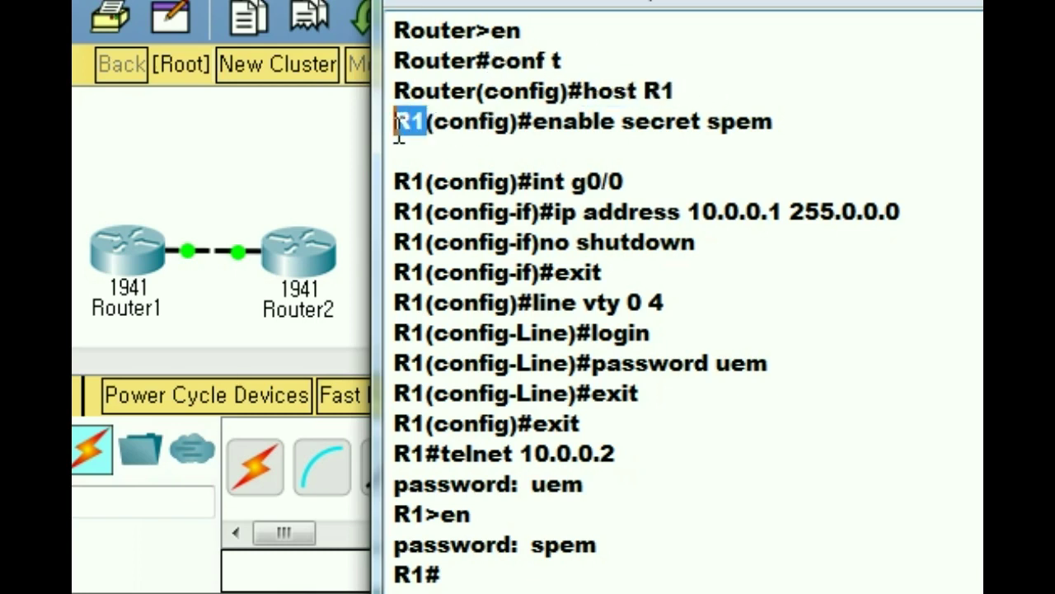
left_click_drag(538, 123, 794, 146)
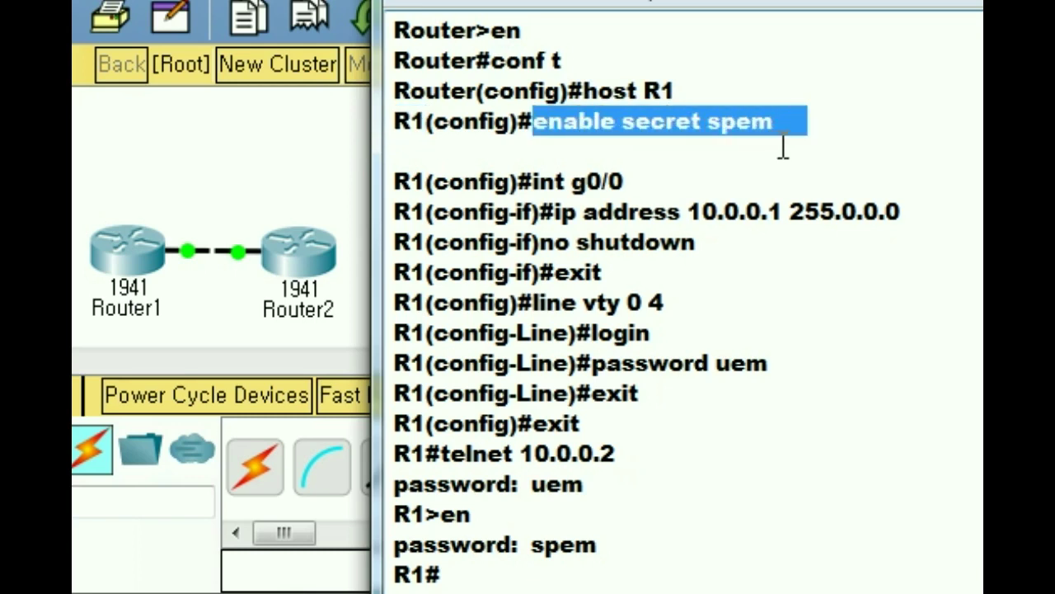